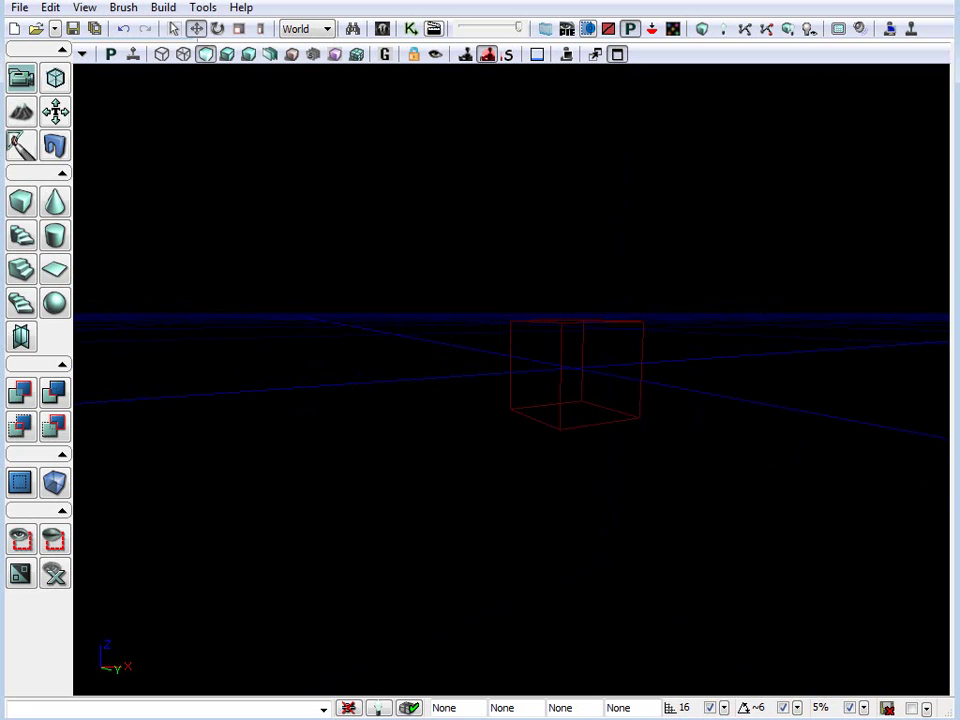
# - Examine the builder brush in the Perspective view and its lower corner against the 16-unit grid in the Front view
pyautogui.moveTo(677, 490); pyautogui.dragTo(469, 469)
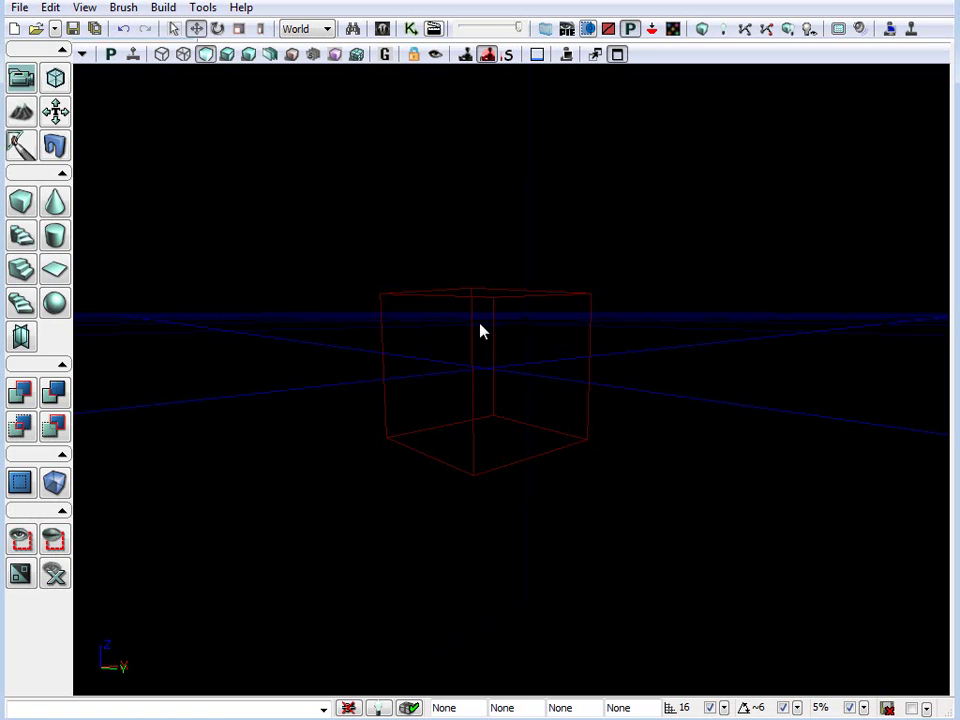
pyautogui.moveTo(876, 551); pyautogui.dragTo(868, 512)
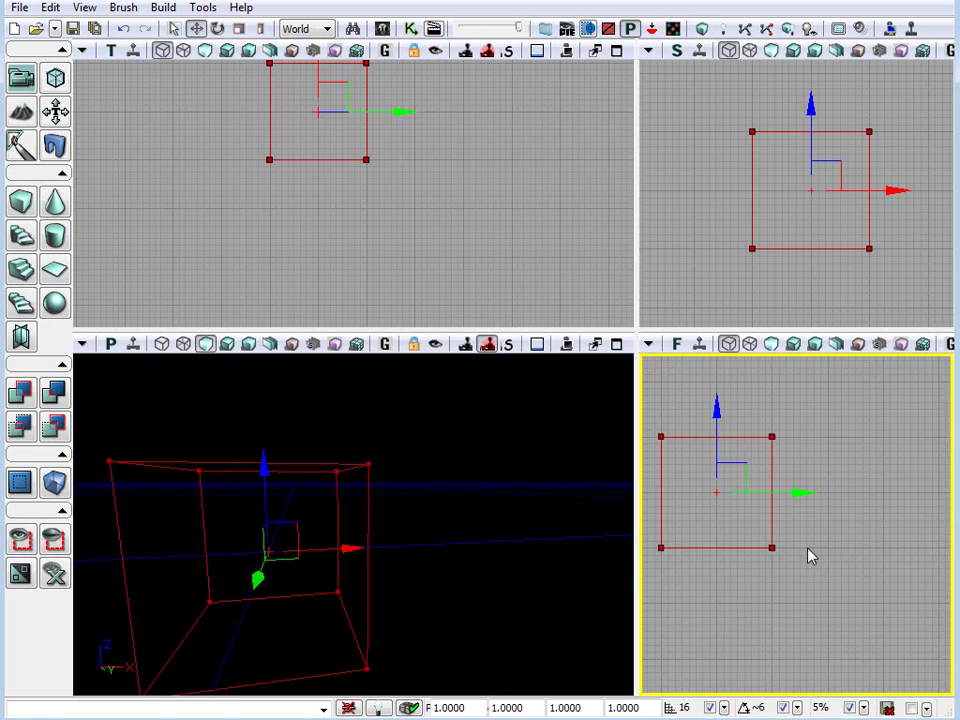
pyautogui.scroll(3, 810, 557)
pyautogui.scroll(2, 902, 602)
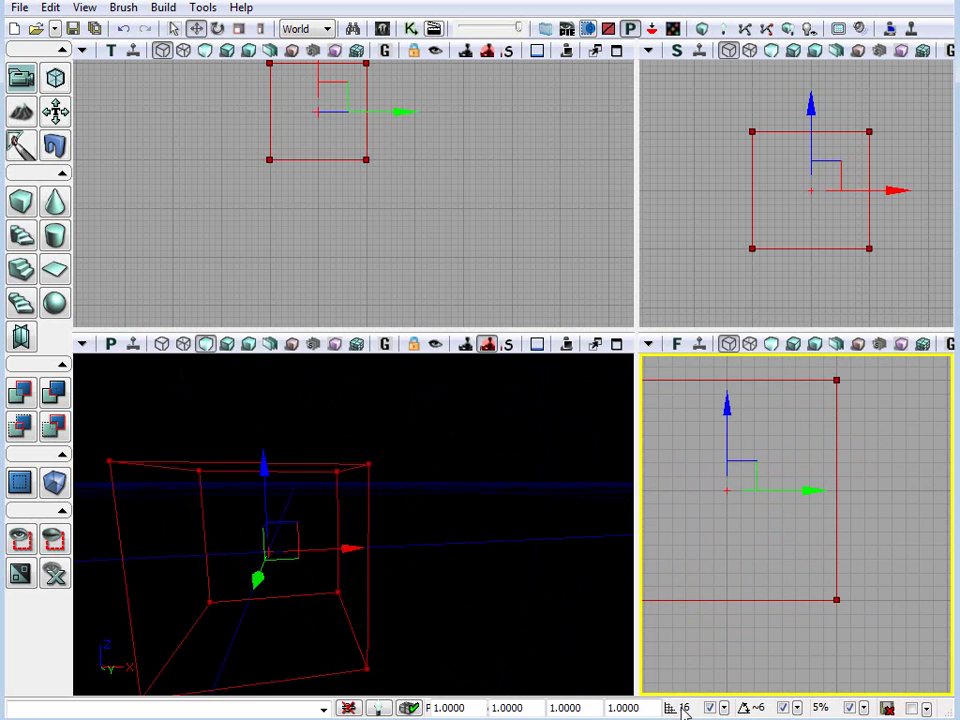
pyautogui.scroll(2, 720, 615)
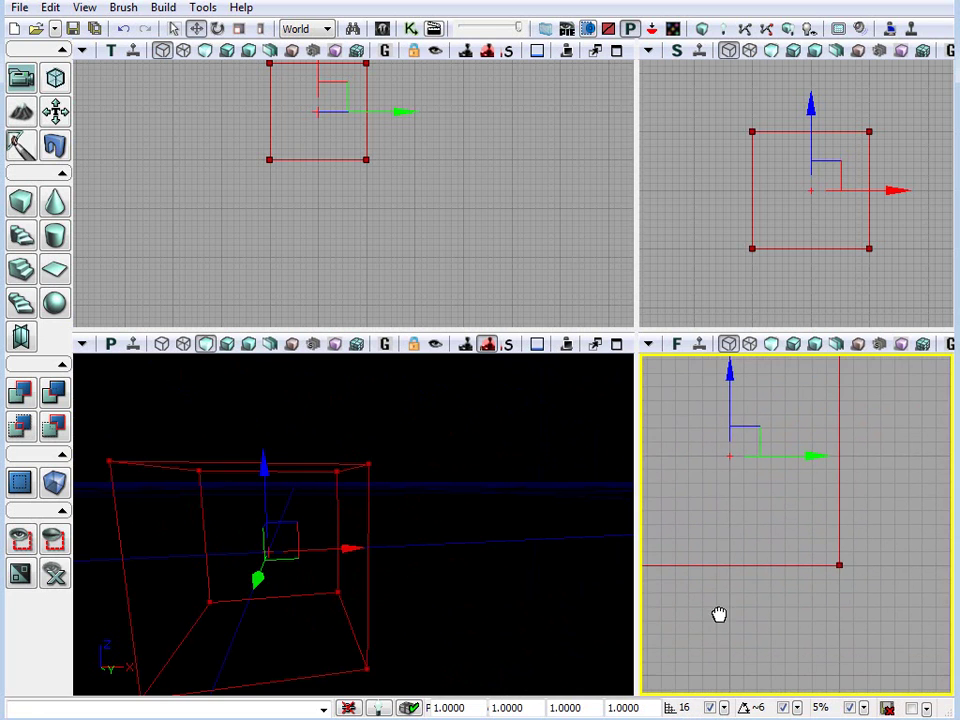
pyautogui.scroll(3, 831, 564)
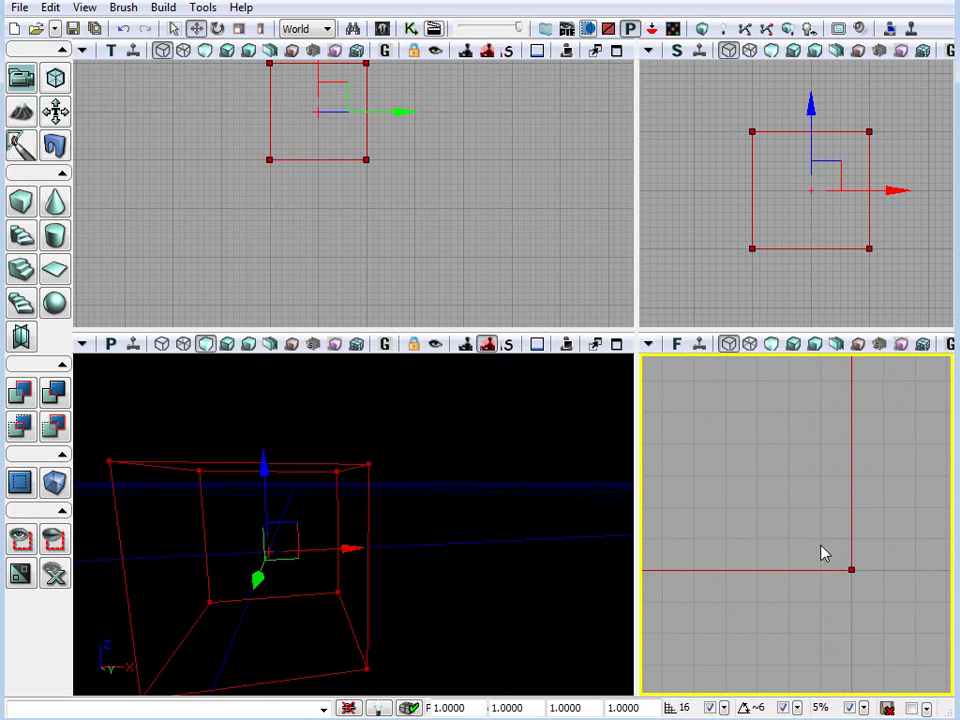
pyautogui.moveTo(866, 549)
pyautogui.mouseDown()
pyautogui.moveTo(859, 556)
pyautogui.moveTo(876, 572)
pyautogui.mouseUp()
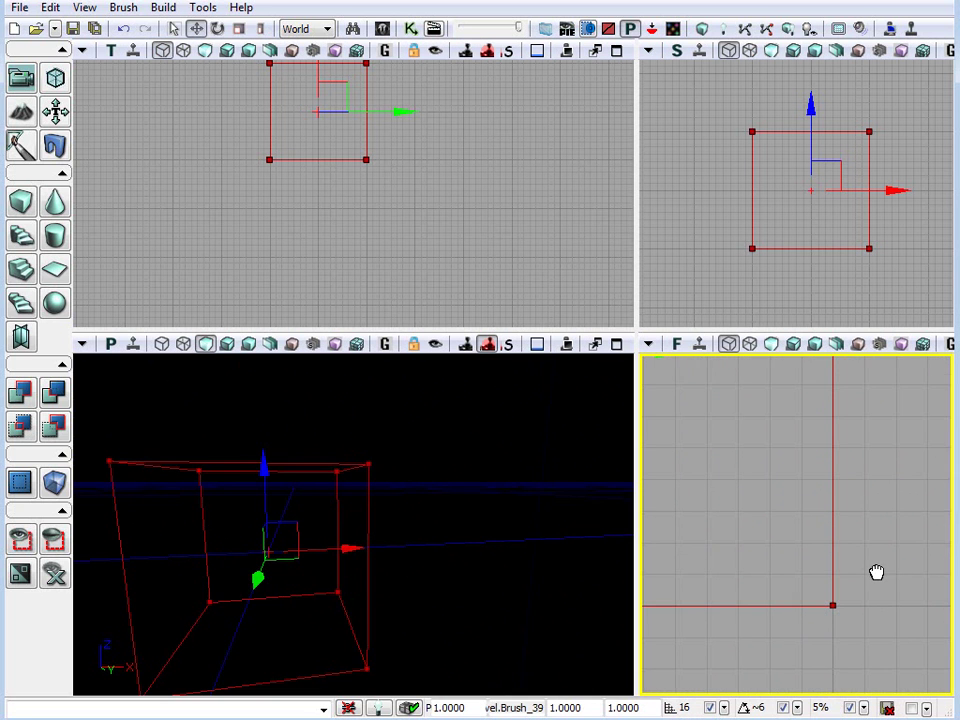
pyautogui.moveTo(455, 577); pyautogui.dragTo(600, 422)
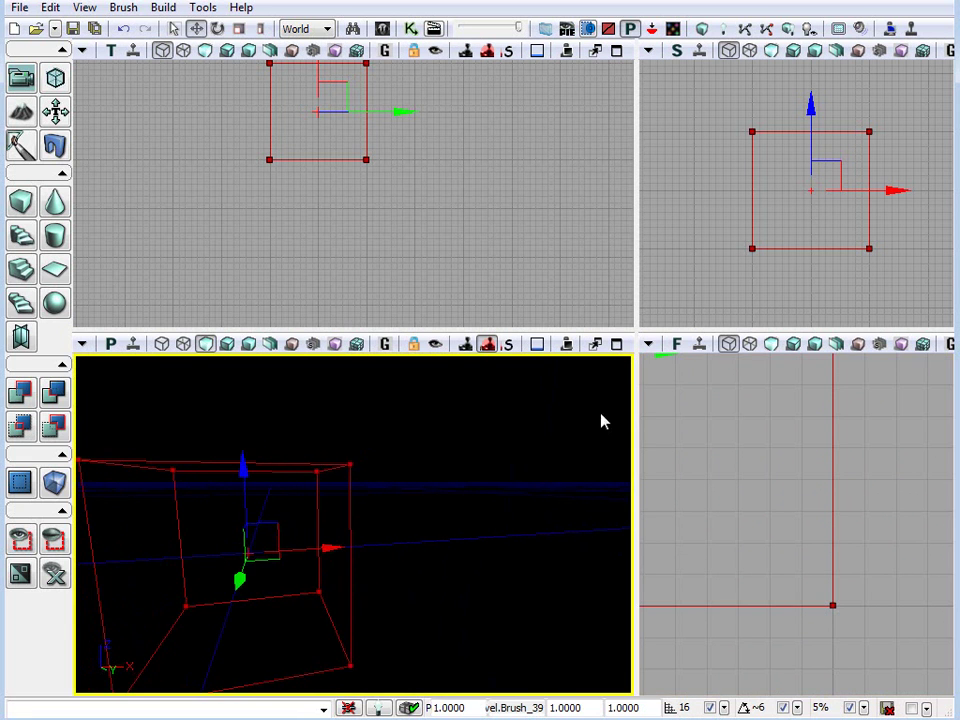
pyautogui.click(616, 344)
pyautogui.moveTo(528, 396); pyautogui.dragTo(528, 396)
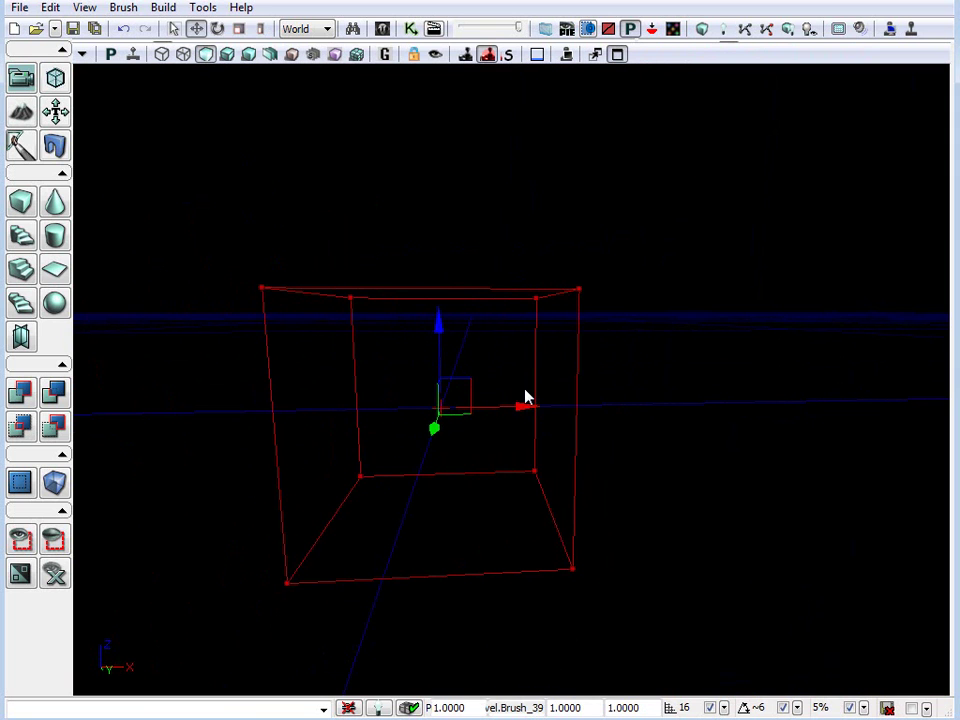
pyautogui.moveTo(838, 482); pyautogui.dragTo(804, 509)
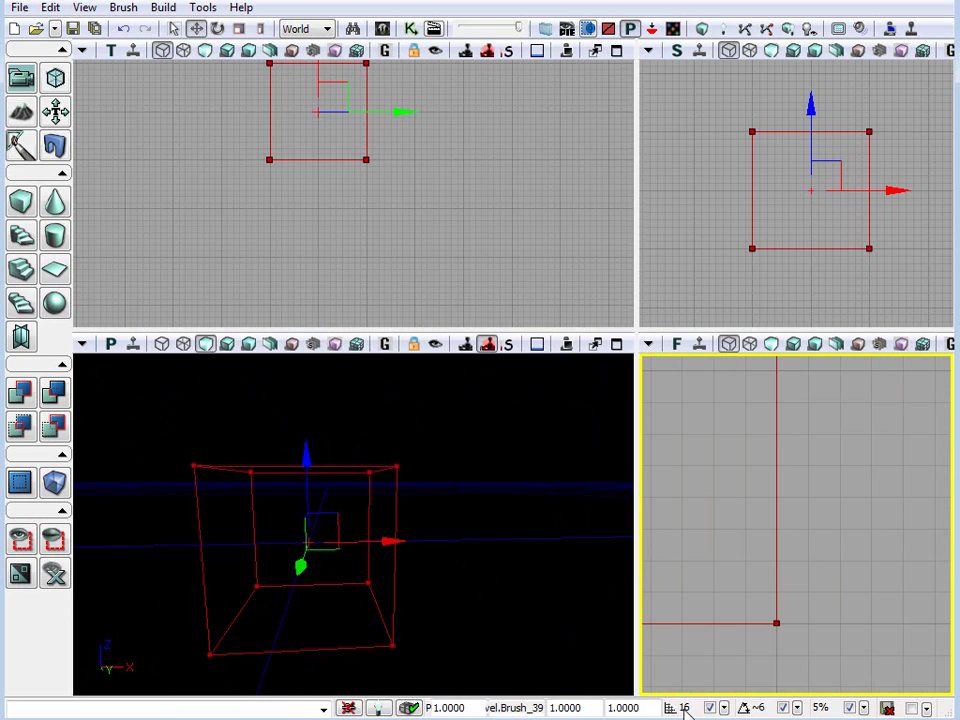
pyautogui.moveTo(758, 614); pyautogui.dragTo(748, 647)
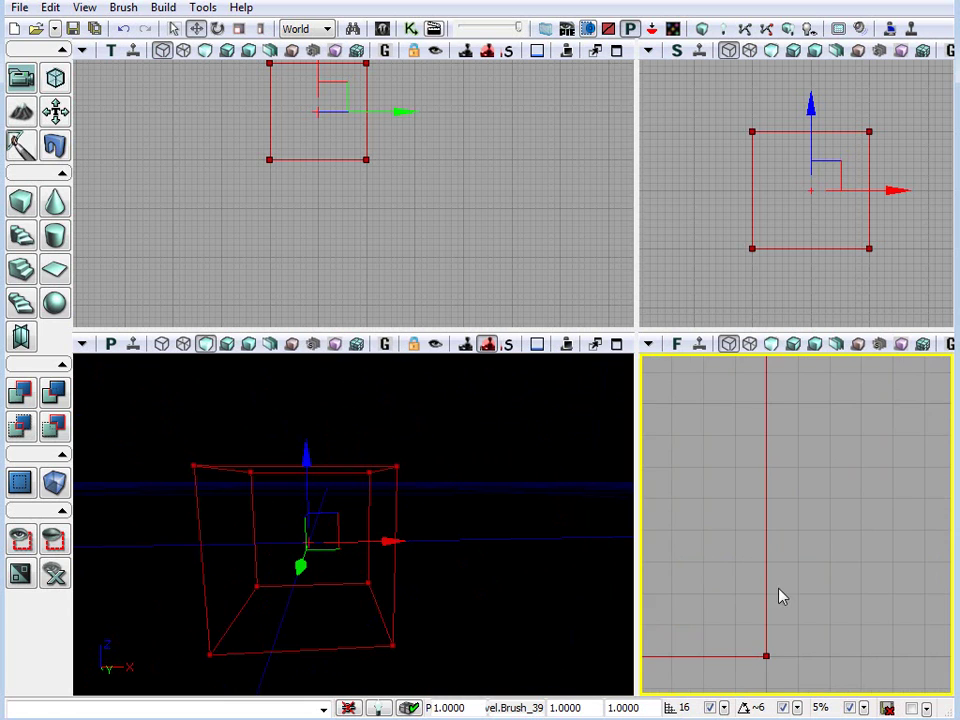
pyautogui.moveTo(743, 547)
pyautogui.mouseDown()
pyautogui.moveTo(729, 384)
pyautogui.moveTo(722, 396)
pyautogui.moveTo(718, 388)
pyautogui.mouseUp()
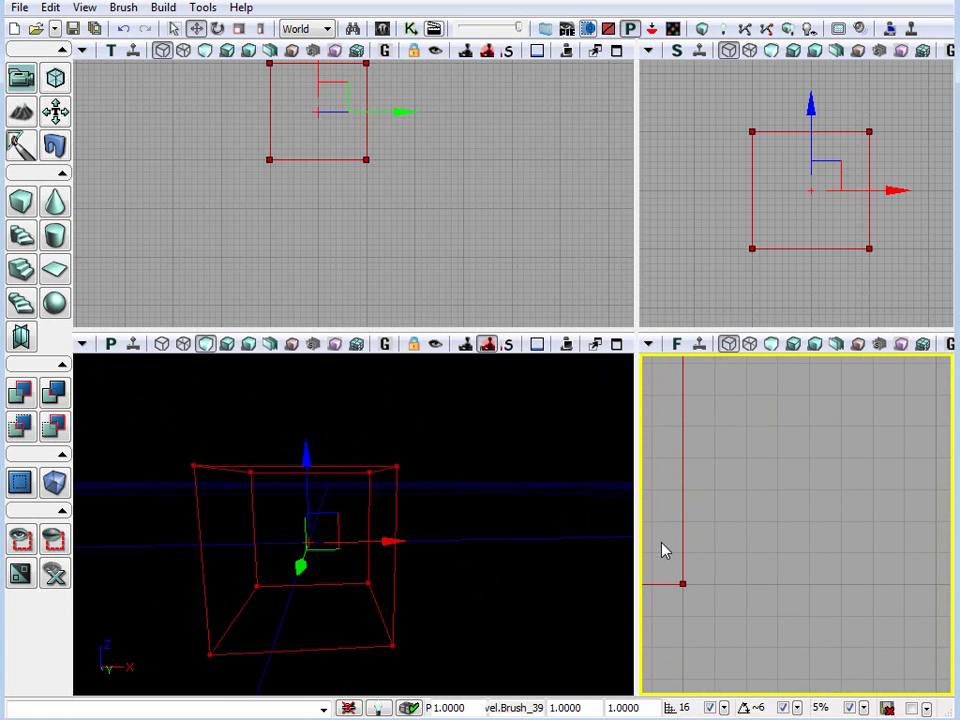
pyautogui.moveTo(752, 430); pyautogui.dragTo(738, 388)
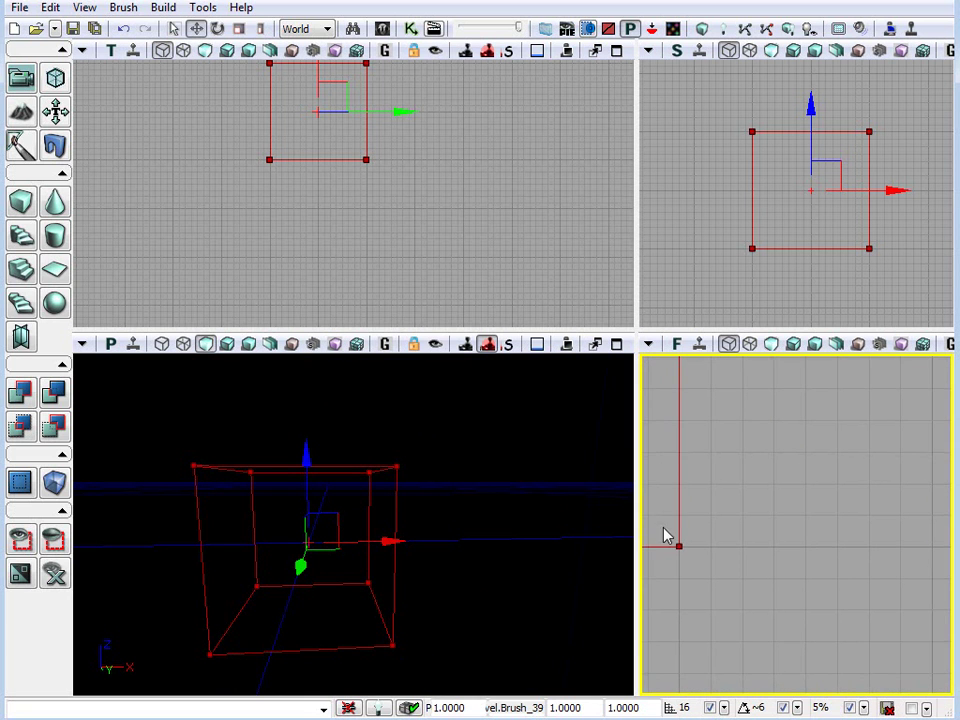
pyautogui.click(724, 408)
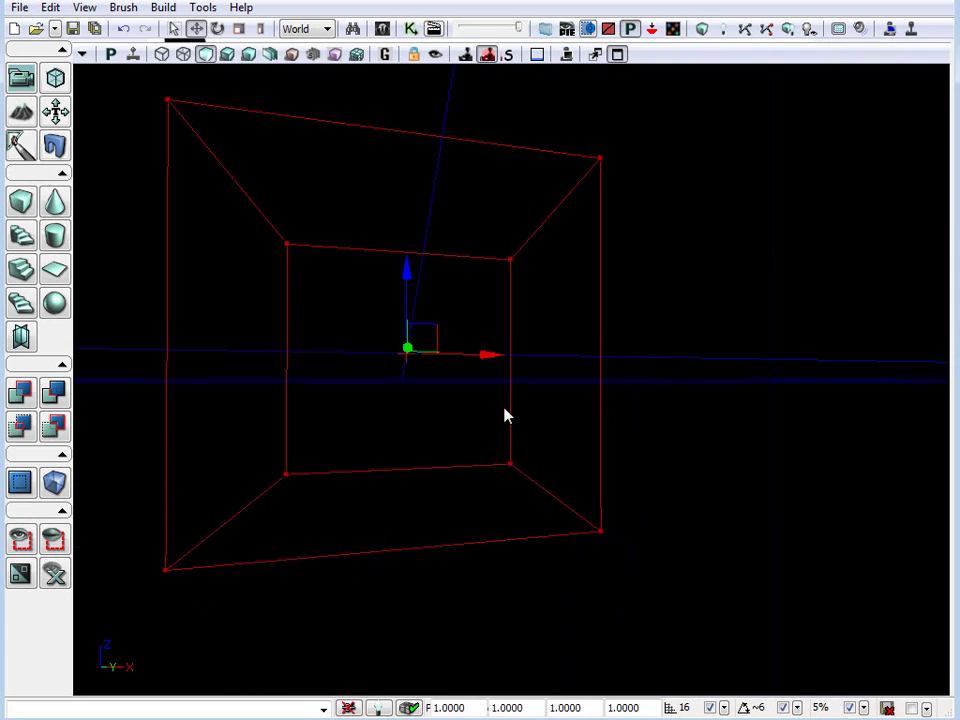
# - Resize the builder brush as a cube with X 32, Y 32 and Z 96
pyautogui.moveTo(506, 414)
pyautogui.mouseDown(button='right')
pyautogui.moveTo(540, 416)
pyautogui.moveTo(580, 460)
pyautogui.moveTo(560, 460)
pyautogui.moveTo(610, 460)
pyautogui.moveTo(560, 445)
pyautogui.mouseUp(button='right')
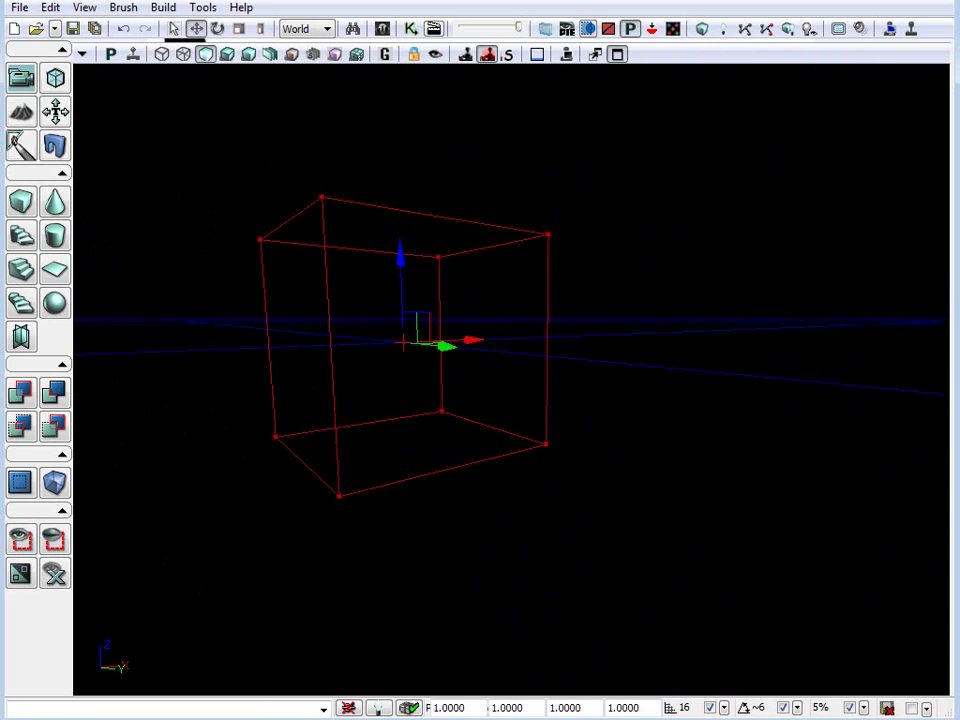
pyautogui.moveTo(450, 420); pyautogui.dragTo(470, 418)
pyautogui.rightClick(22, 203)
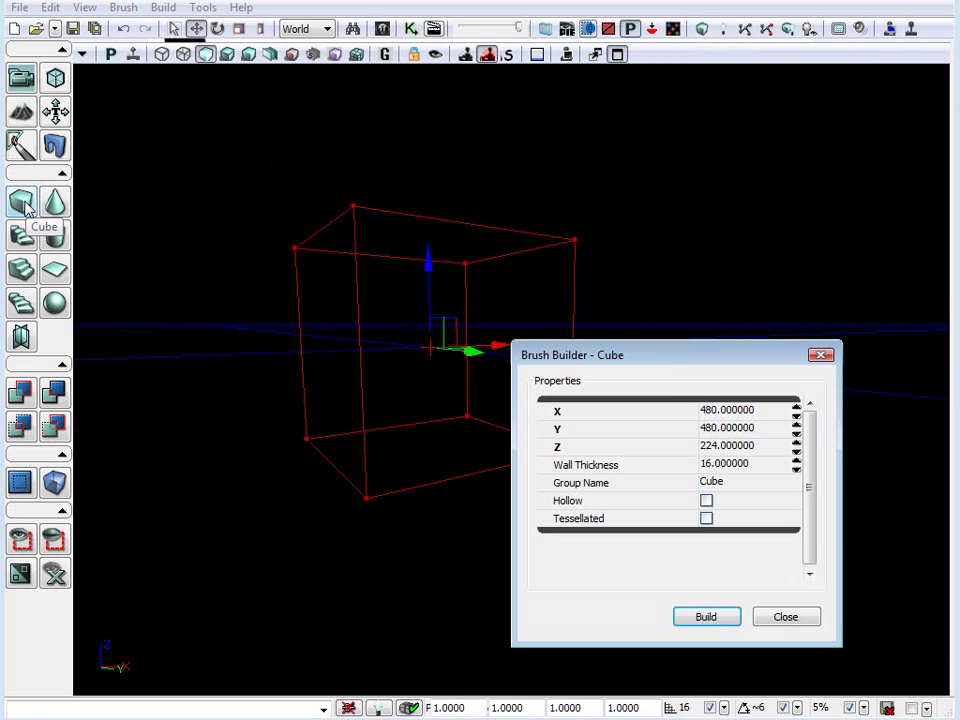
pyautogui.moveTo(685, 360); pyautogui.dragTo(703, 316)
pyautogui.click(760, 366)
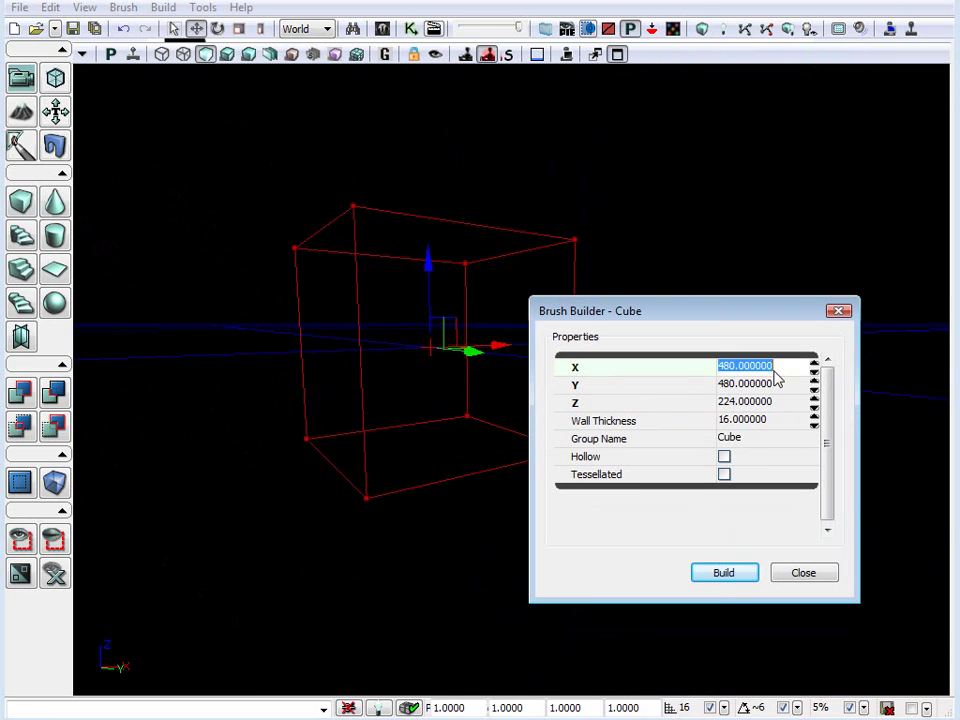
pyautogui.write('32')
pyautogui.press('Tab')
pyautogui.write('32')
pyautogui.press('Return')
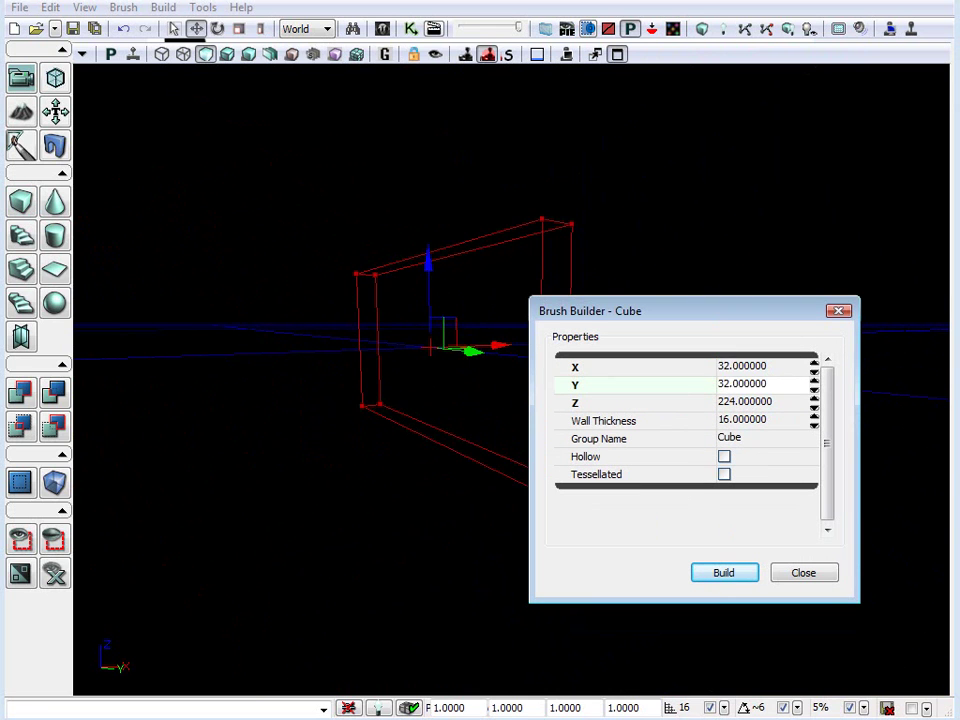
pyautogui.press('Tab')
pyautogui.write('9')
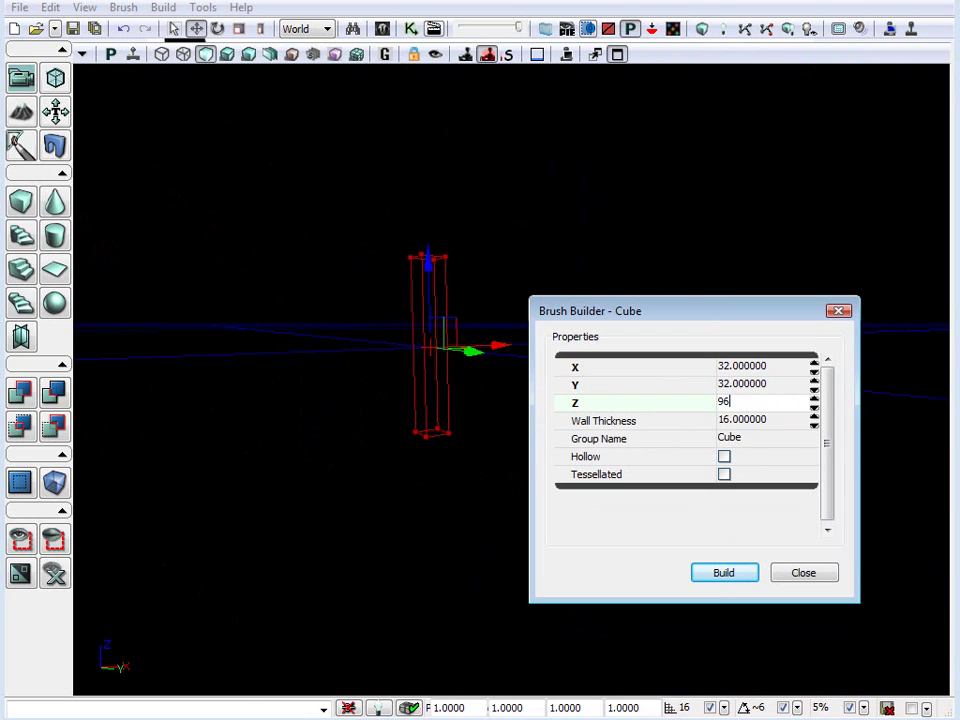
pyautogui.press('Return')
# - Examine the resized builder brush from several angles and from close up, and close its cube settings
pyautogui.moveTo(400, 450)
pyautogui.mouseDown()
pyautogui.moveTo(450, 390)
pyautogui.moveTo(415, 430)
pyautogui.moveTo(440, 390)
pyautogui.mouseUp()
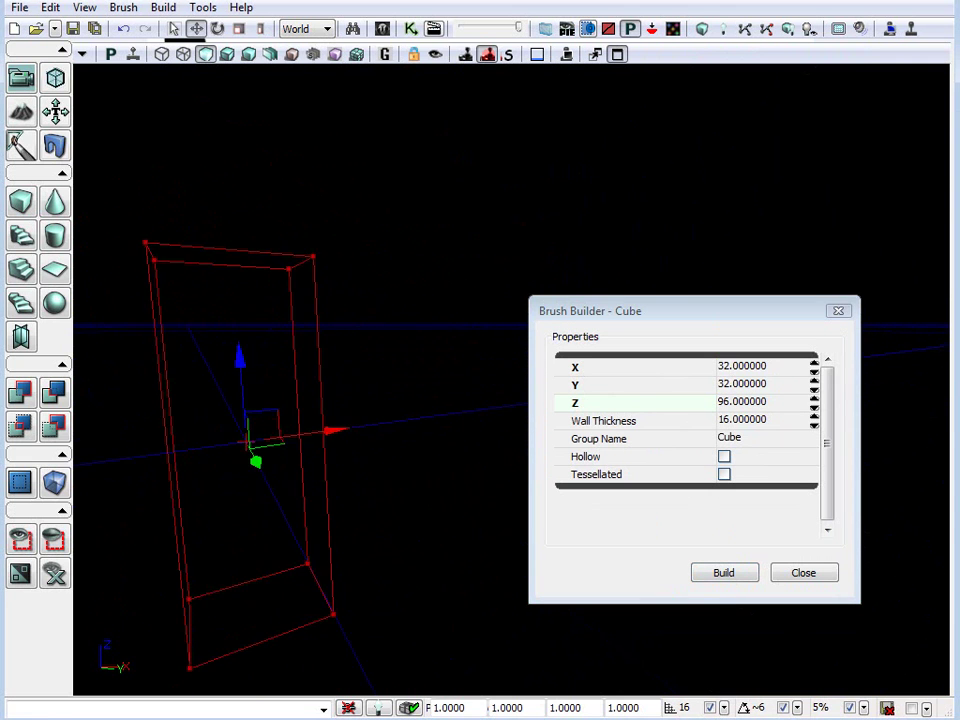
pyautogui.moveTo(364, 491)
pyautogui.mouseDown()
pyautogui.moveTo(400, 450)
pyautogui.moveTo(430, 440)
pyautogui.moveTo(396, 445)
pyautogui.moveTo(364, 491)
pyautogui.mouseUp()
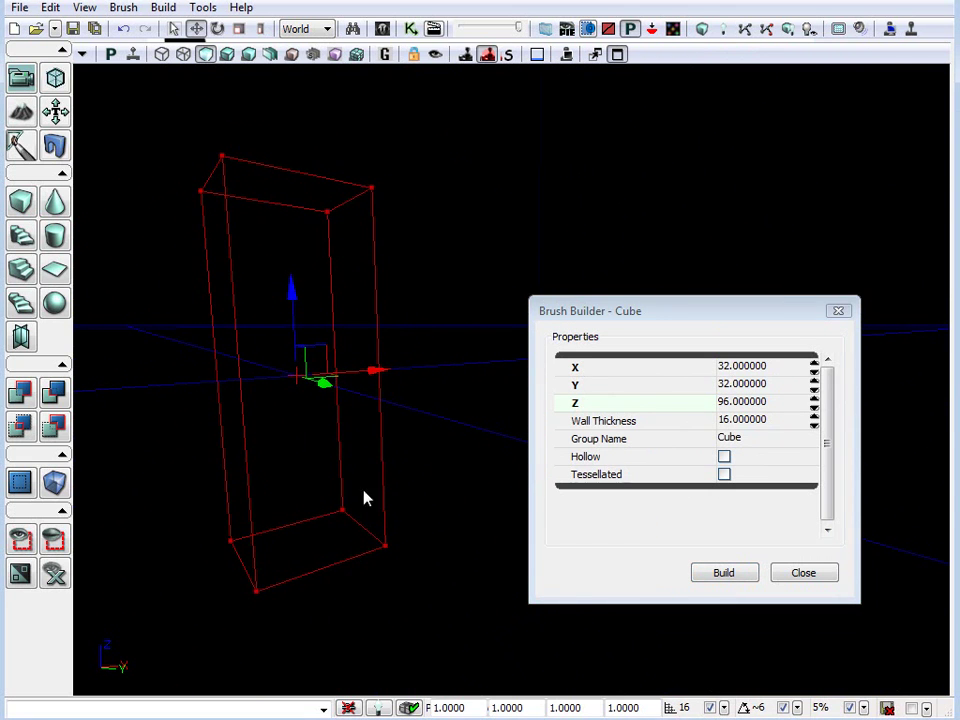
pyautogui.moveTo(400, 383)
pyautogui.mouseDown(button='right')
pyautogui.moveTo(380, 390)
pyautogui.moveTo(420, 435)
pyautogui.moveTo(410, 437)
pyautogui.moveTo(400, 383)
pyautogui.mouseUp(button='right')
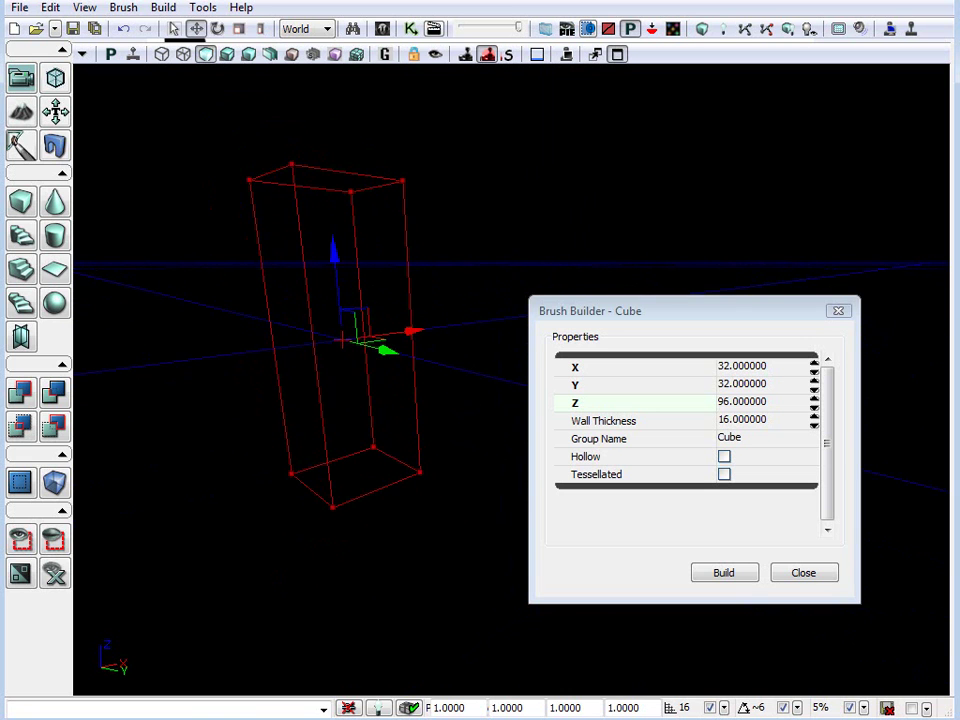
pyautogui.moveTo(610, 320); pyautogui.dragTo(684, 228)
pyautogui.moveTo(497, 253); pyautogui.dragTo(495, 276, button='right')
pyautogui.moveTo(471, 340); pyautogui.dragTo(467, 186)
pyautogui.moveTo(467, 186); pyautogui.dragTo(467, 186, button='right')
pyautogui.moveTo(467, 186); pyautogui.dragTo(467, 186)
pyautogui.moveTo(497, 253); pyautogui.dragTo(497, 253, button='right')
pyautogui.moveTo(415, 505); pyautogui.dragTo(415, 505, button='right')
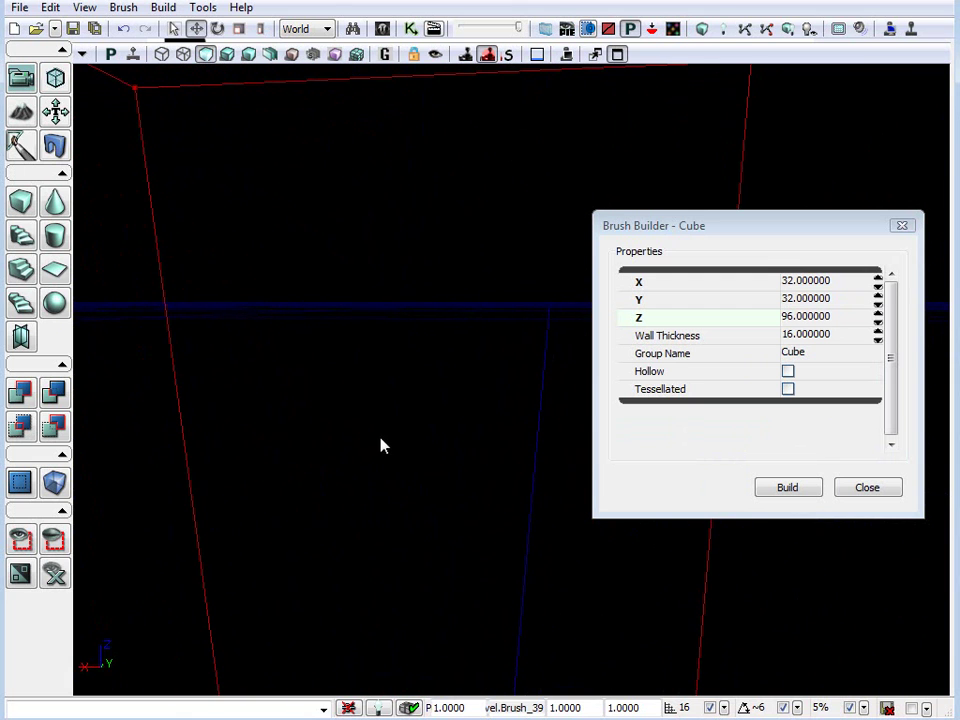
pyautogui.click(901, 227)
# - Raise the builder brush until its base rests on the ground grid, and add it to the level as solid geometry
pyautogui.moveTo(600, 340); pyautogui.dragTo(600, 340)
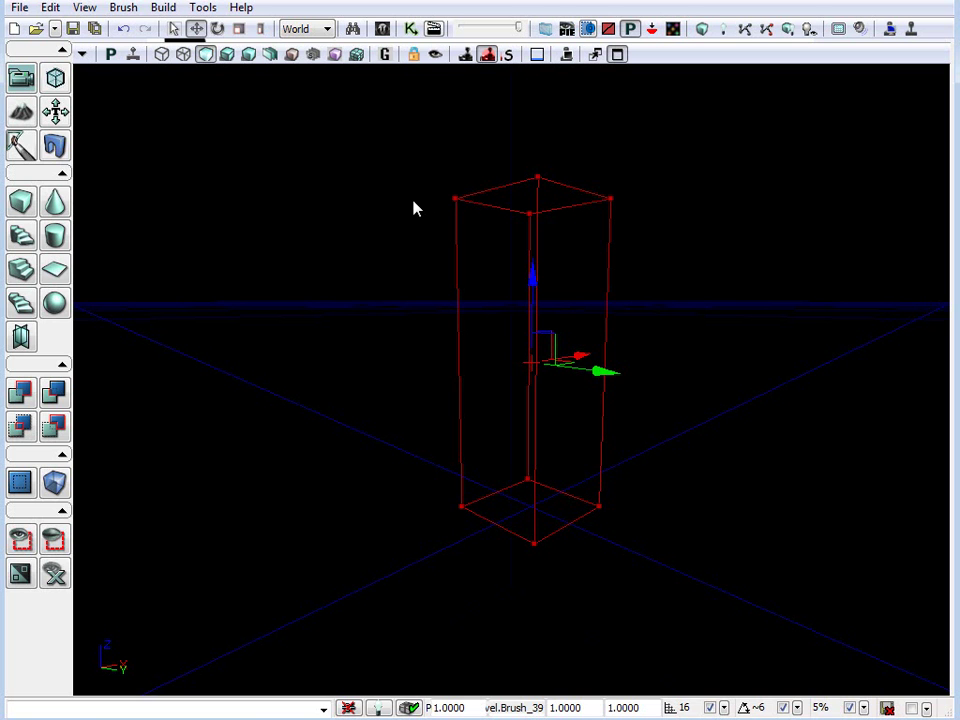
pyautogui.moveTo(677, 246); pyautogui.dragTo(677, 246)
pyautogui.moveTo(680, 312); pyautogui.dragTo(680, 312)
pyautogui.hotkey('ctrl', 'a')
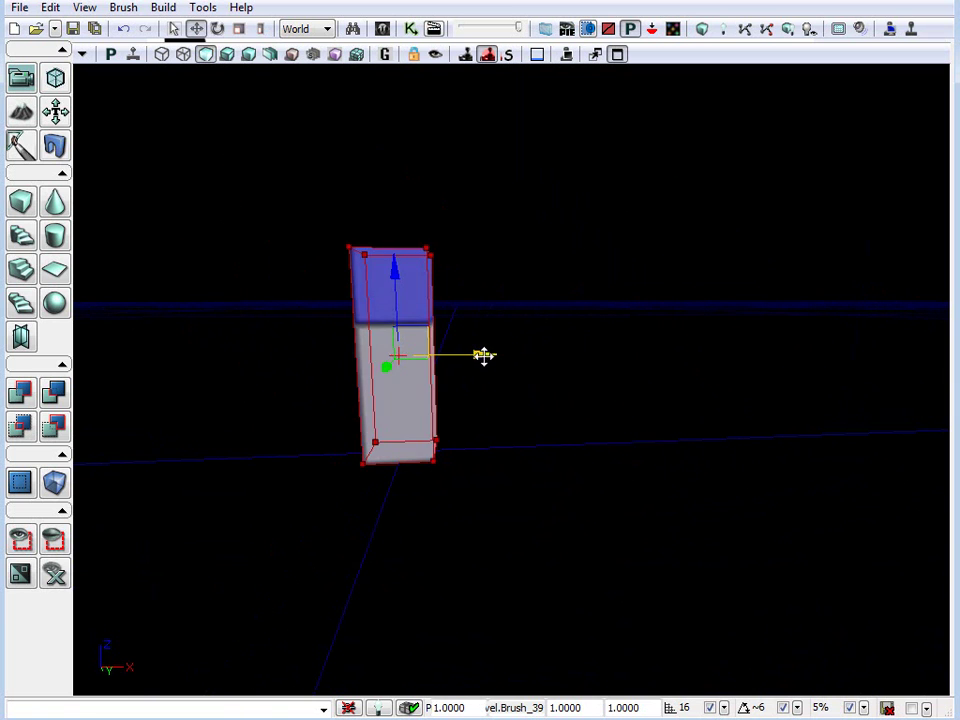
# - Move the builder brush along the X axis away from the solid pillar, leaving a gap between them
pyautogui.moveTo(484, 355)
pyautogui.mouseDown()
pyautogui.moveTo(80, 358)
pyautogui.moveTo(235, 358)
pyautogui.moveTo(197, 358)
pyautogui.mouseUp()
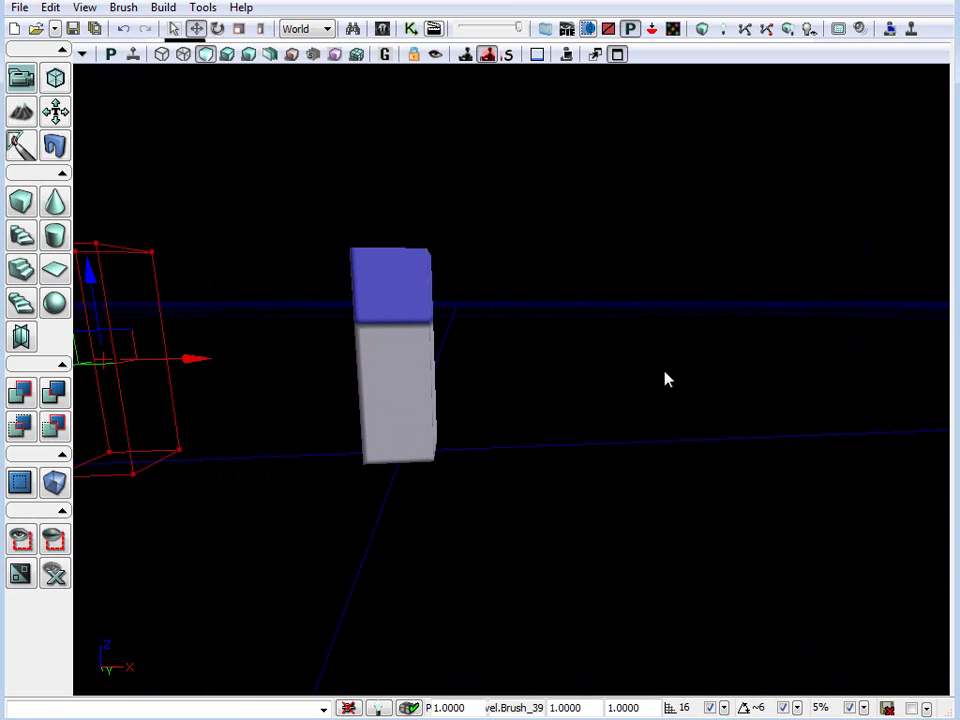
pyautogui.moveTo(664, 372); pyautogui.dragTo(797, 352)
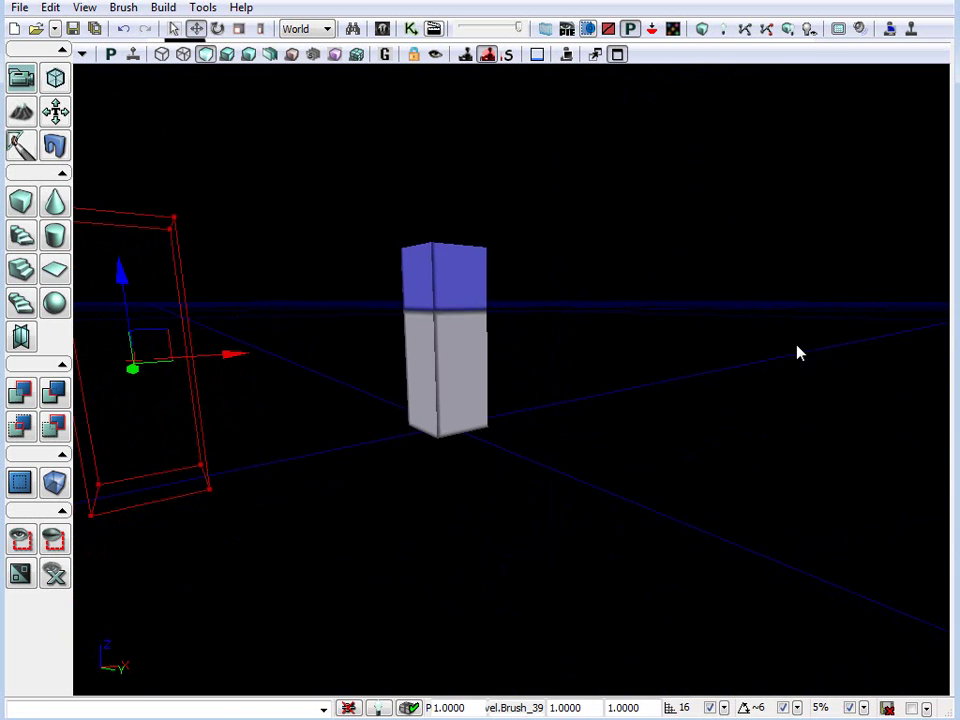
pyautogui.moveTo(592, 262); pyautogui.dragTo(592, 262)
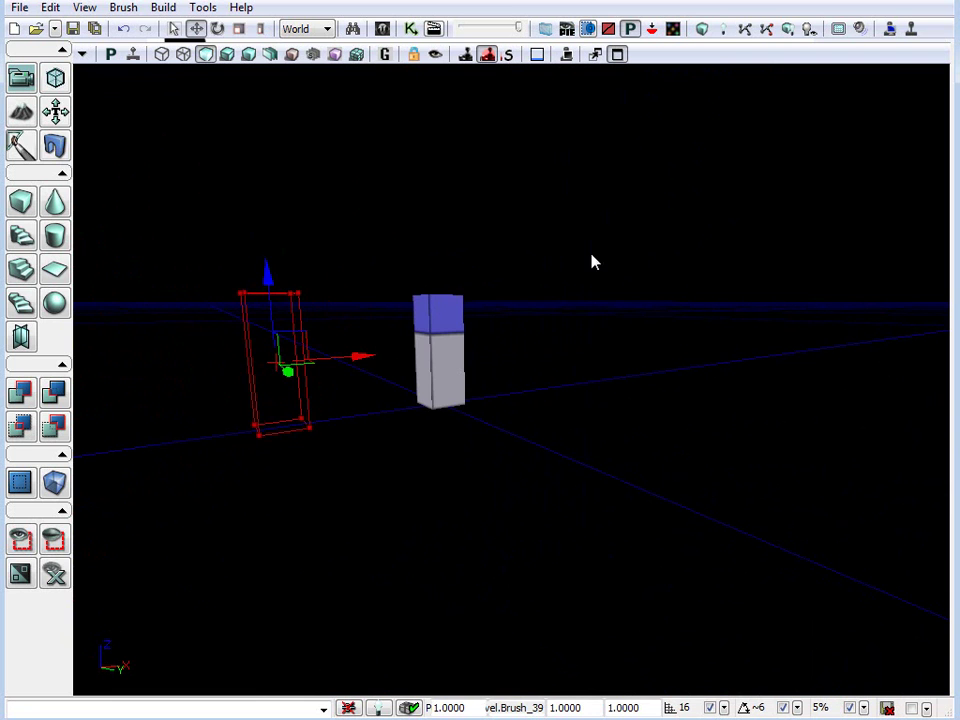
pyautogui.moveTo(499, 274); pyautogui.dragTo(499, 274)
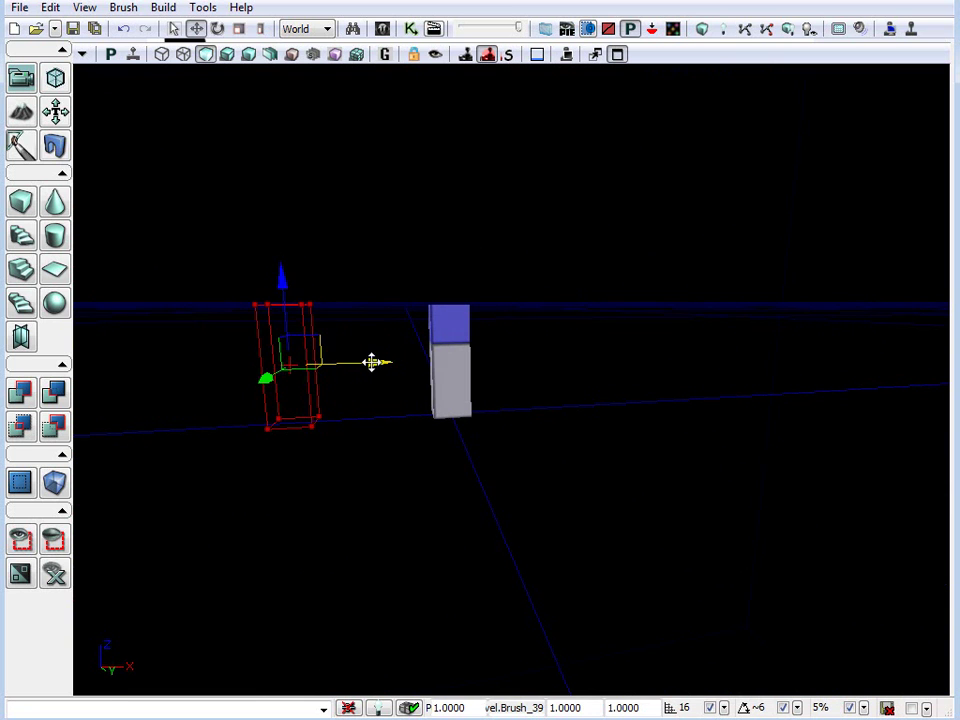
pyautogui.moveTo(371, 362)
pyautogui.mouseDown()
pyautogui.moveTo(192, 367)
pyautogui.moveTo(379, 360)
pyautogui.mouseUp()
pyautogui.moveTo(557, 226); pyautogui.dragTo(557, 226)
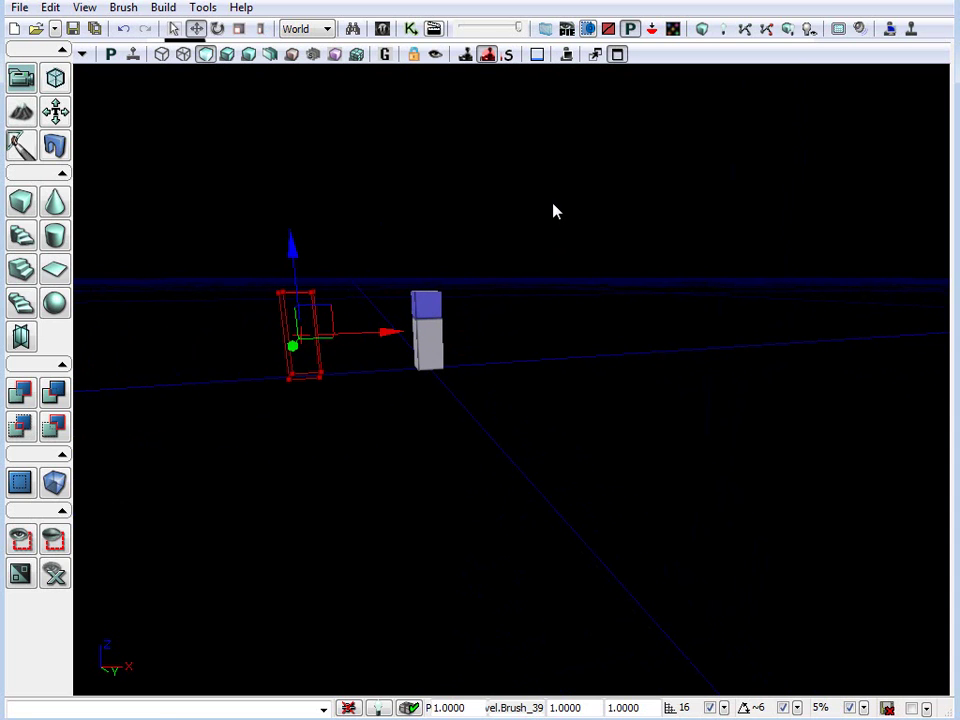
# - Resize the builder brush as a room-sized cube with X 512, Y 512 and Z 256
pyautogui.rightClick(20, 202)
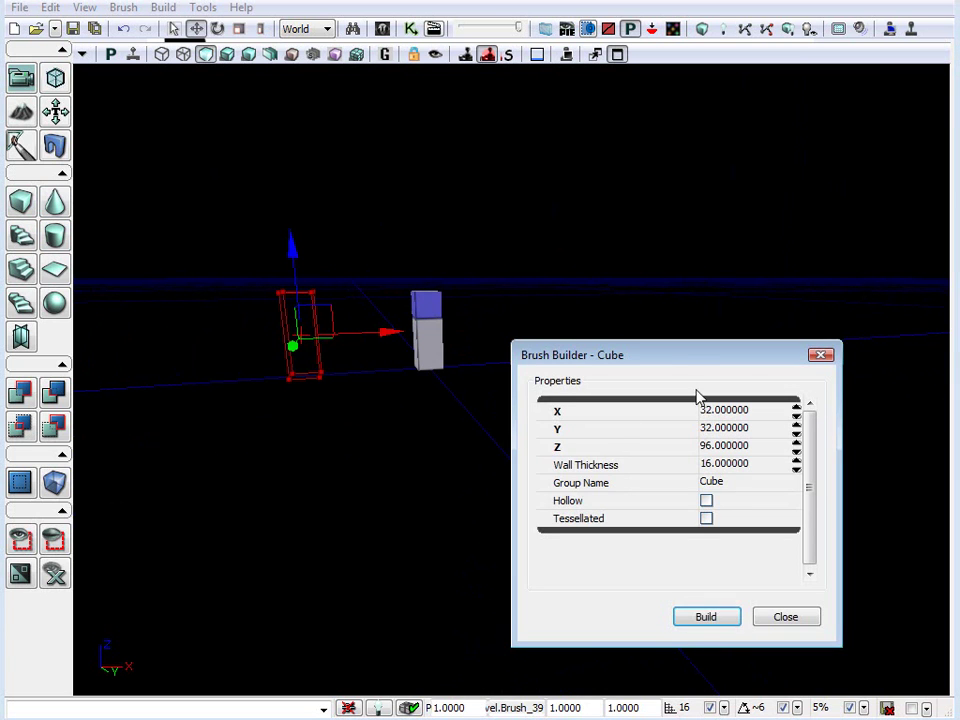
pyautogui.moveTo(668, 362); pyautogui.dragTo(697, 237)
pyautogui.click(762, 288)
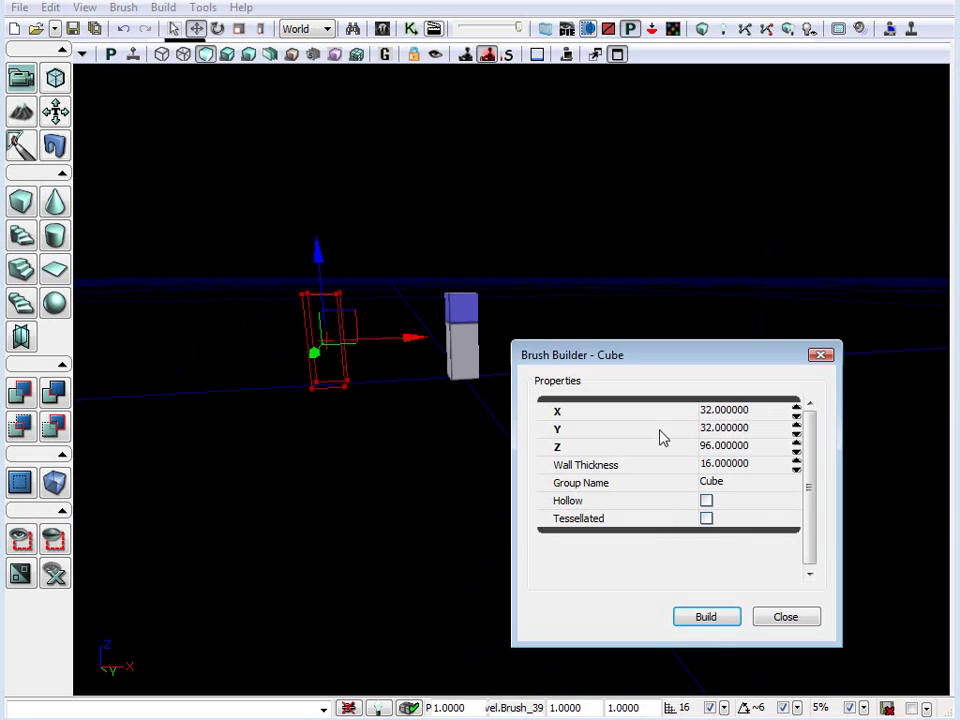
pyautogui.click(726, 416)
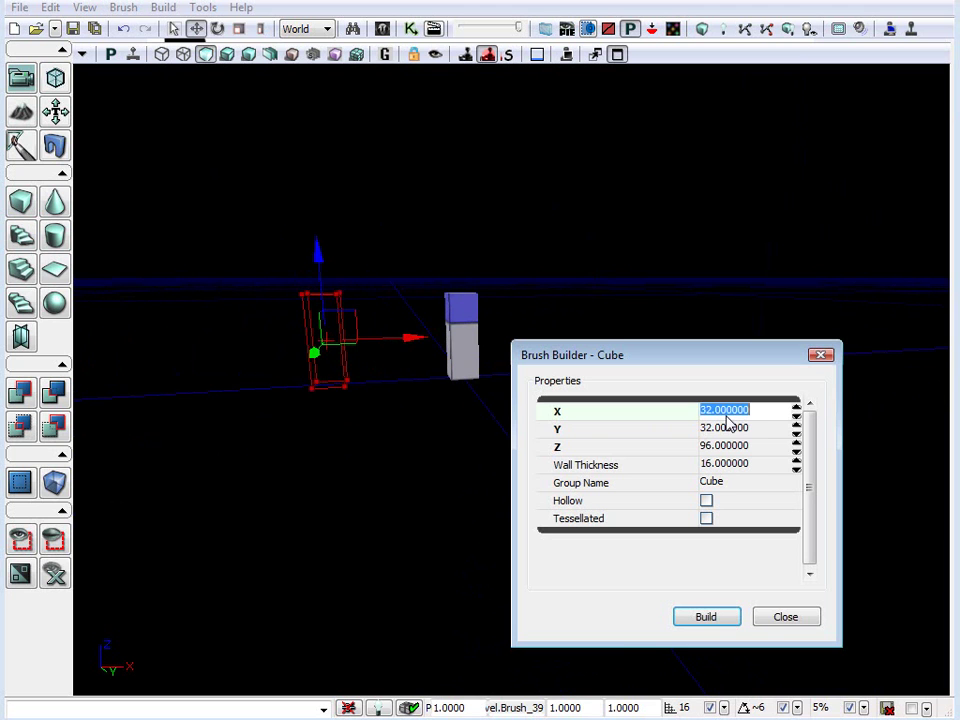
pyautogui.write('512')
pyautogui.press('Tab')
pyautogui.write('512')
pyautogui.press('Tab')
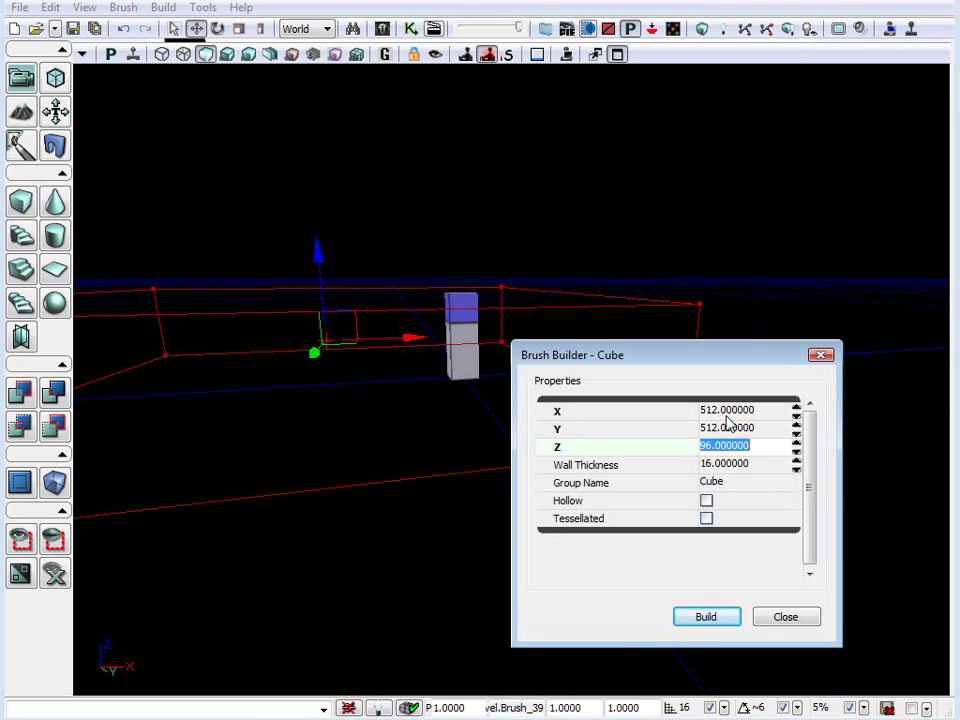
pyautogui.write('256')
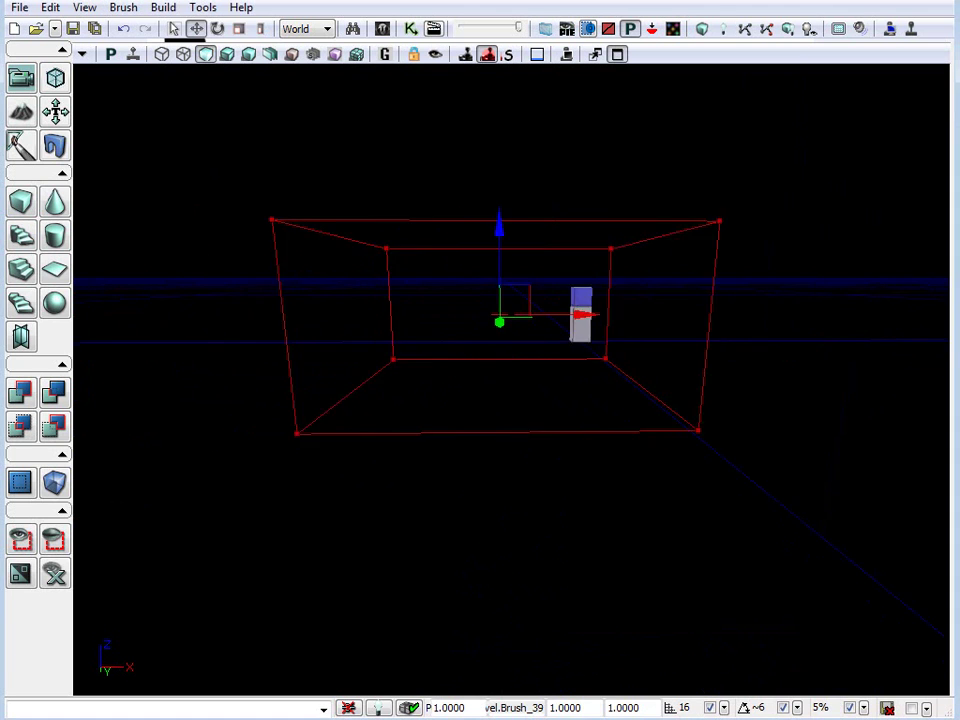
pyautogui.moveTo(729, 168)
pyautogui.mouseDown()
pyautogui.moveTo(790, 168)
pyautogui.moveTo(800, 190)
pyautogui.mouseUp()
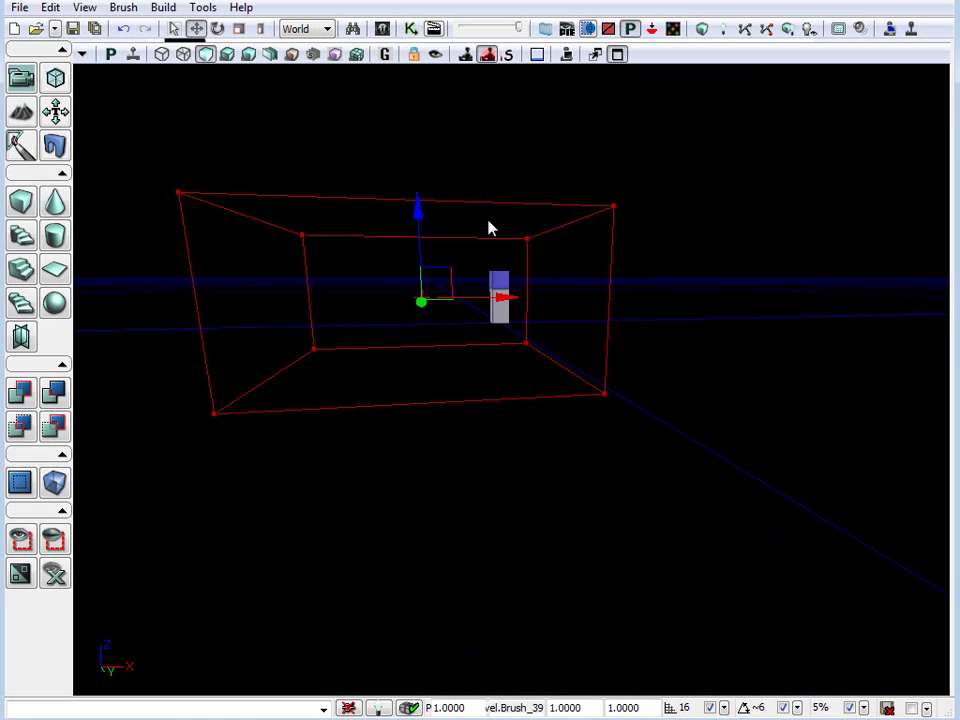
# - Adjust the builder brush's height so it surrounds the pillar, and add it to the level as solid geometry
pyautogui.moveTo(420, 213)
pyautogui.mouseDown()
pyautogui.moveTo(420, 162)
pyautogui.moveTo(420, 173)
pyautogui.mouseUp()
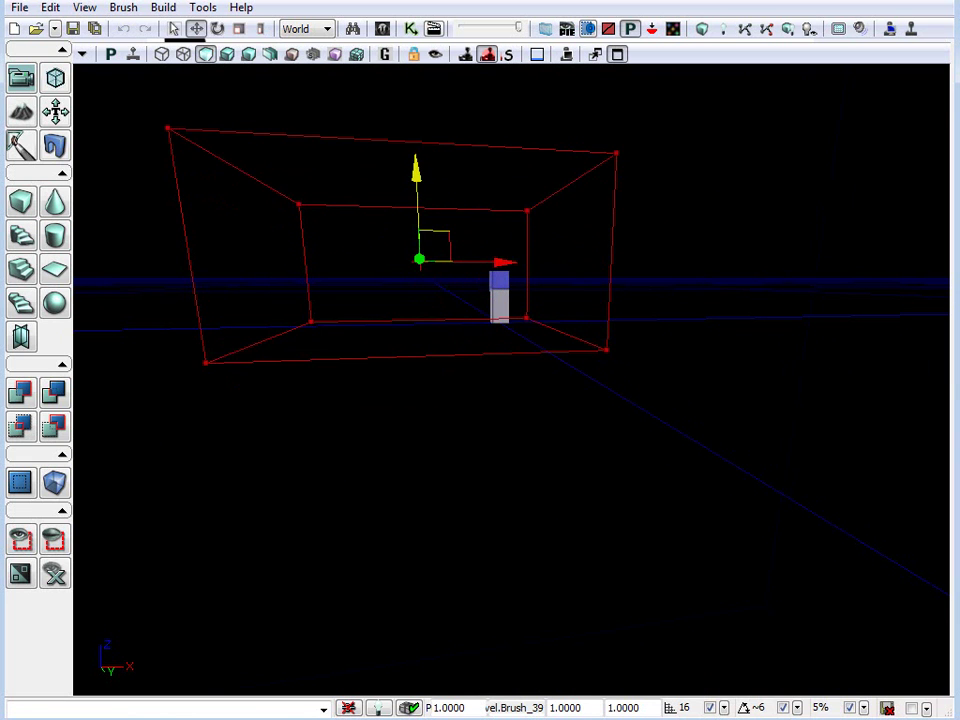
pyautogui.moveTo(405, 235)
pyautogui.mouseDown()
pyautogui.moveTo(340, 165)
pyautogui.moveTo(325, 185)
pyautogui.moveTo(395, 225)
pyautogui.mouseUp()
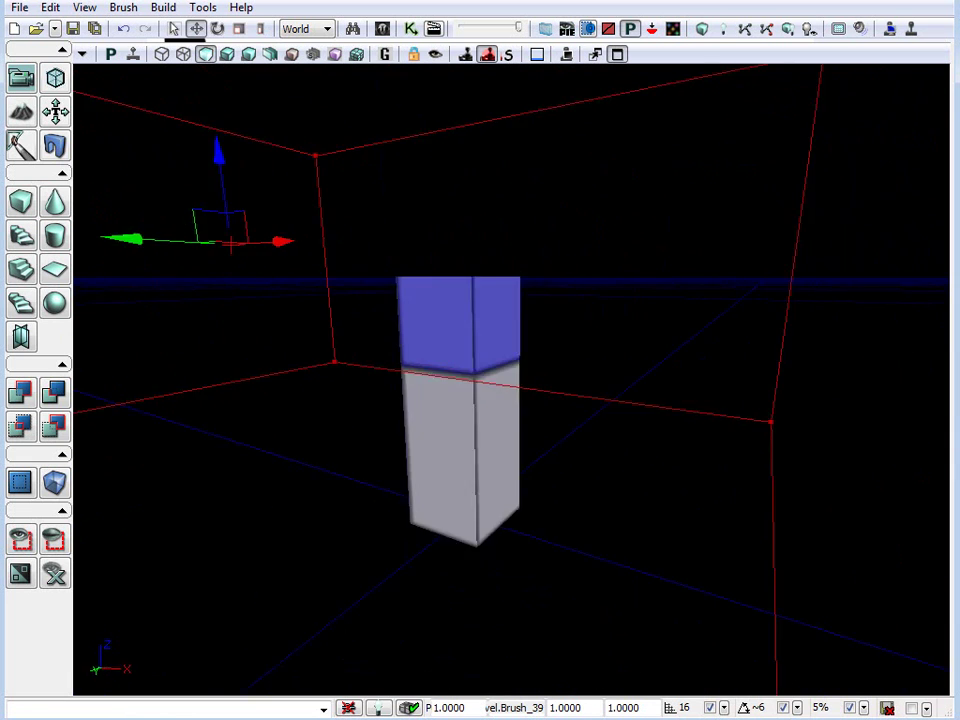
pyautogui.moveTo(640, 300)
pyautogui.mouseDown()
pyautogui.moveTo(605, 345)
pyautogui.moveTo(586, 422)
pyautogui.moveTo(660, 390)
pyautogui.moveTo(635, 412)
pyautogui.mouseUp()
pyautogui.hotkey('ctrl', 'a')
pyautogui.moveTo(660, 323); pyautogui.dragTo(702, 278, button='right')
pyautogui.moveTo(462, 289); pyautogui.dragTo(467, 276, button='right')
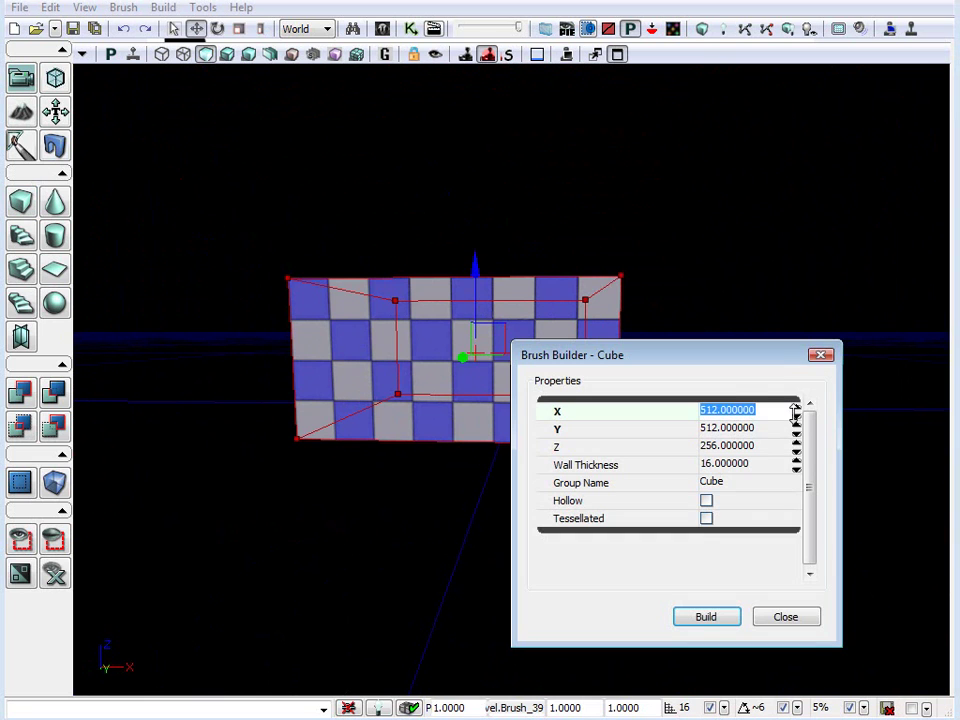
# - Resize the builder brush cube to X 480, Y 480 and Z 224 so it fits inside the solid block
pyautogui.rightClick(21, 202)
pyautogui.write('480')
pyautogui.press('Tab')
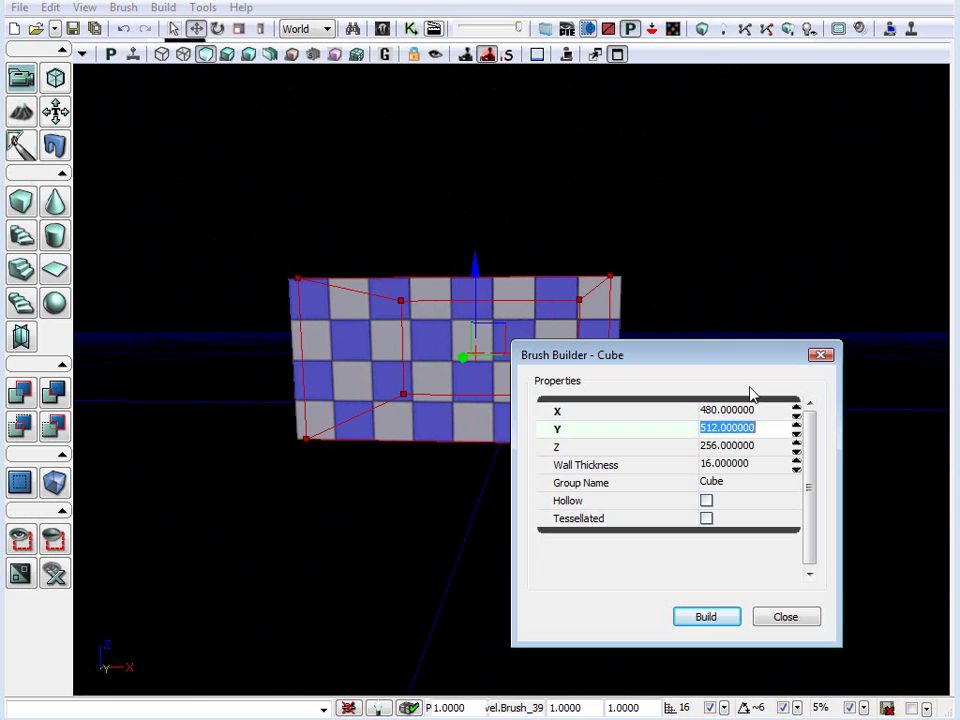
pyautogui.write('480')
pyautogui.press('Tab')
pyautogui.write('224')
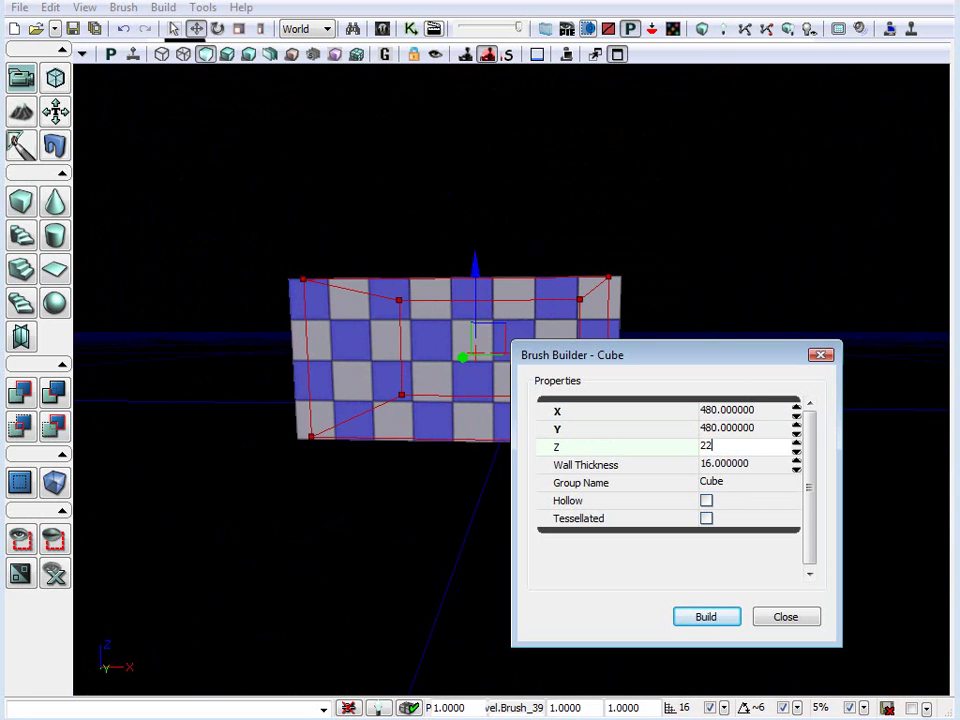
pyautogui.press('Return')
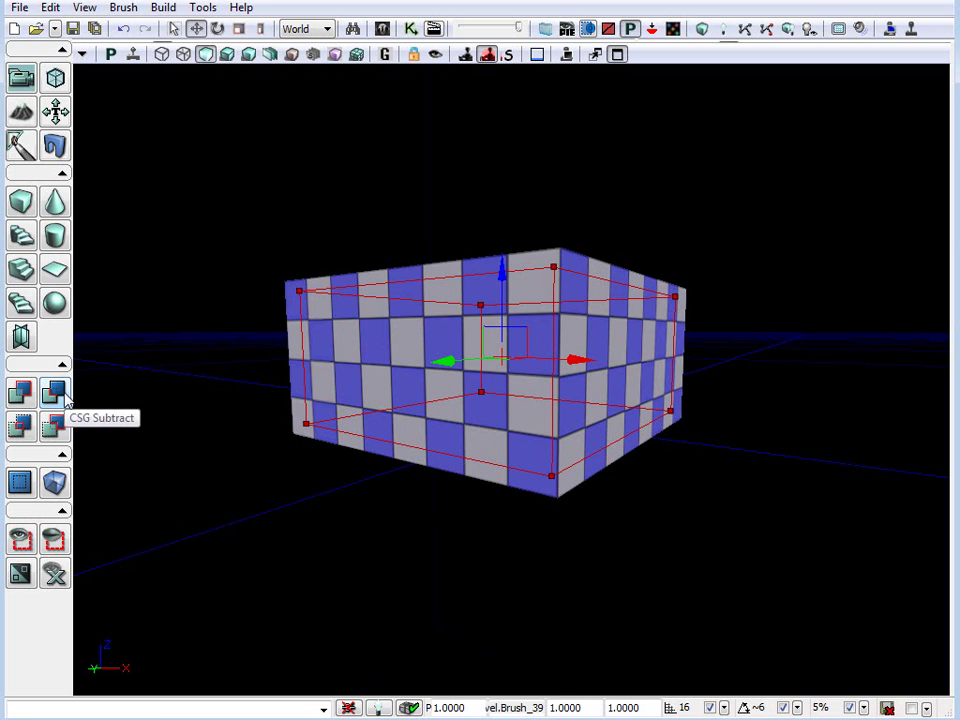
# - Subtract the smaller builder brush from the solid block to hollow out a room, and view its interior
pyautogui.moveTo(538, 516); pyautogui.dragTo(568, 437)
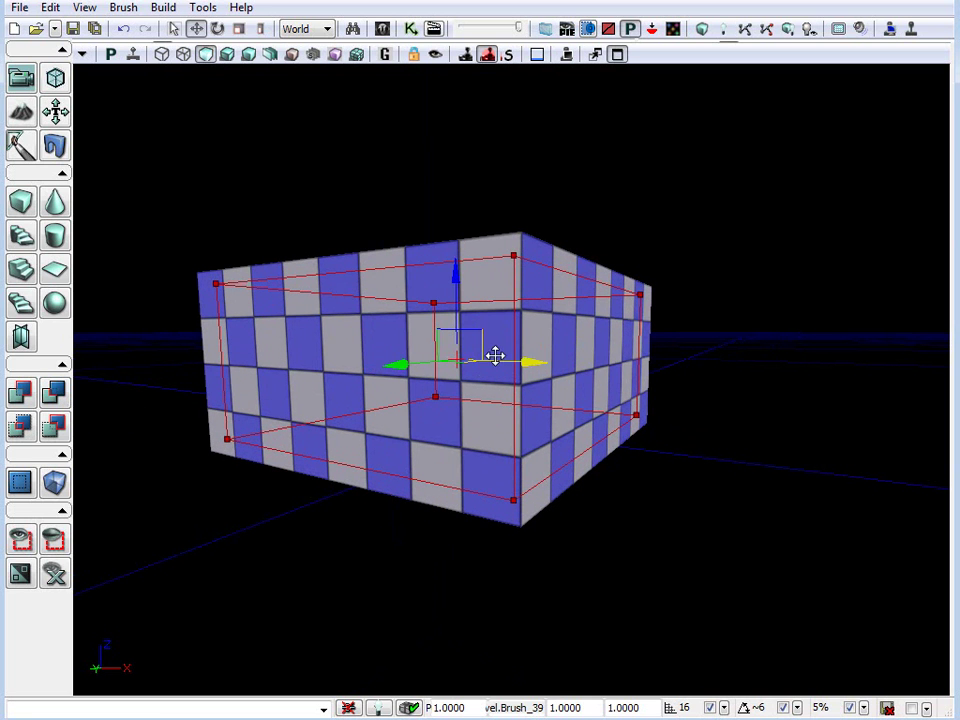
pyautogui.moveTo(493, 354)
pyautogui.mouseDown()
pyautogui.moveTo(863, 515)
pyautogui.moveTo(855, 390)
pyautogui.moveTo(650, 370)
pyautogui.moveTo(250, 368)
pyautogui.moveTo(490, 370)
pyautogui.moveTo(505, 480)
pyautogui.moveTo(460, 440)
pyautogui.moveTo(398, 420)
pyautogui.mouseUp()
pyautogui.moveTo(498, 254); pyautogui.dragTo(460, 279, button='right')
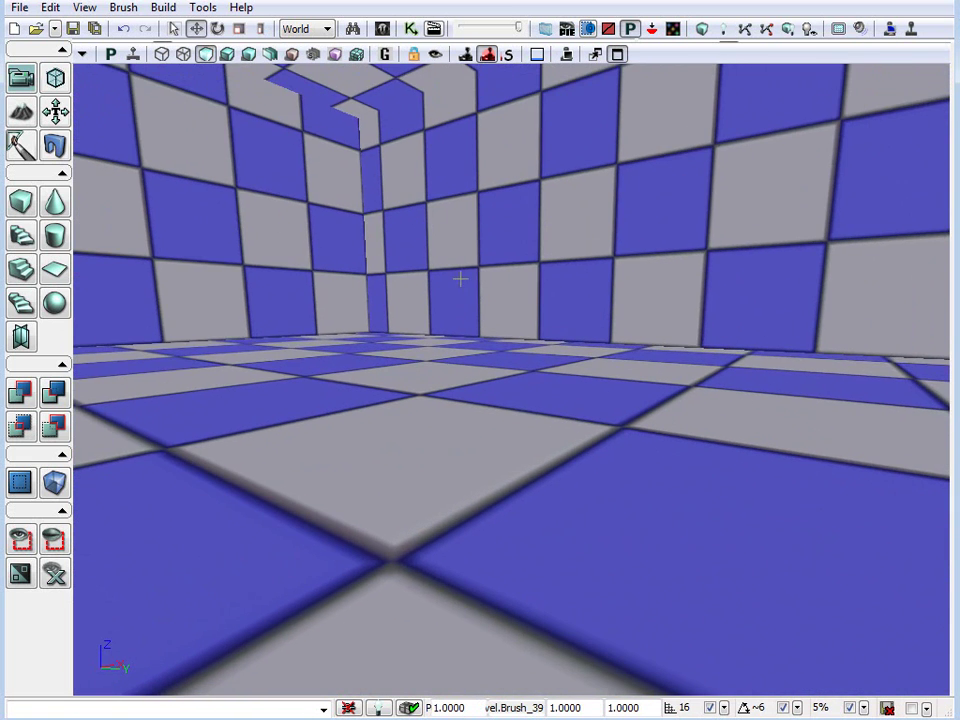
# - Select the pillar's brush inside the room outline in the top view
pyautogui.click(618, 54)
pyautogui.moveTo(516, 156); pyautogui.dragTo(555, 116, button='right')
pyautogui.scroll(-1, 540, 140)
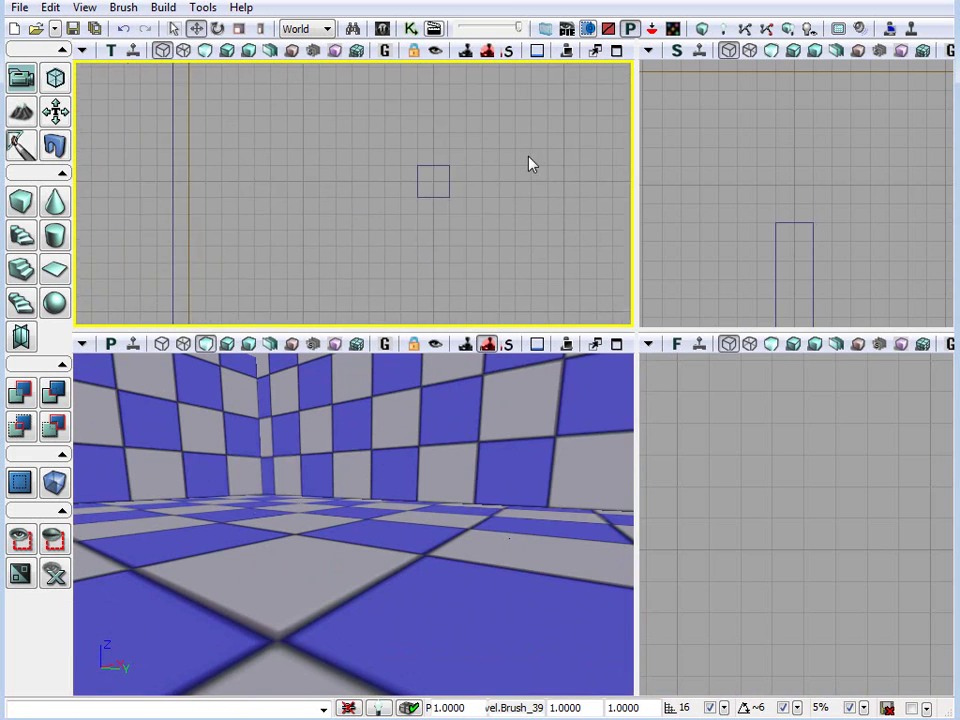
pyautogui.click(449, 184)
pyautogui.scroll(-4, 428, 250)
pyautogui.moveTo(357, 259); pyautogui.dragTo(326, 268, button='right')
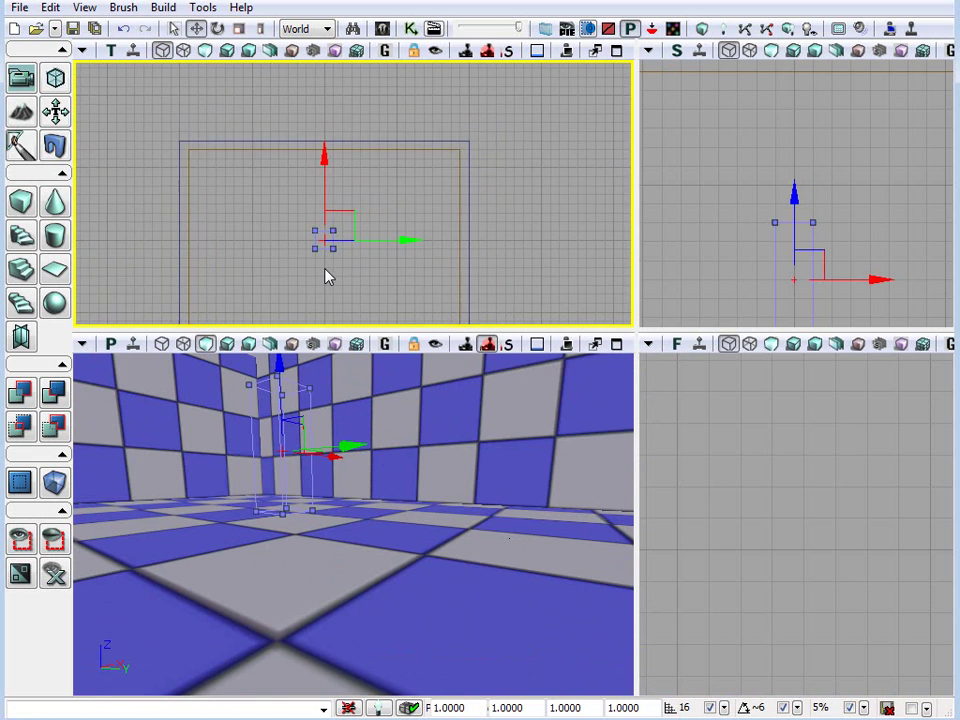
pyautogui.scroll(7, 327, 268)
# - Examine the selected pillar's outline inside the room from several angles in the perspective view
pyautogui.click(617, 344)
pyautogui.moveTo(590, 290); pyautogui.dragTo(555, 262, button='right')
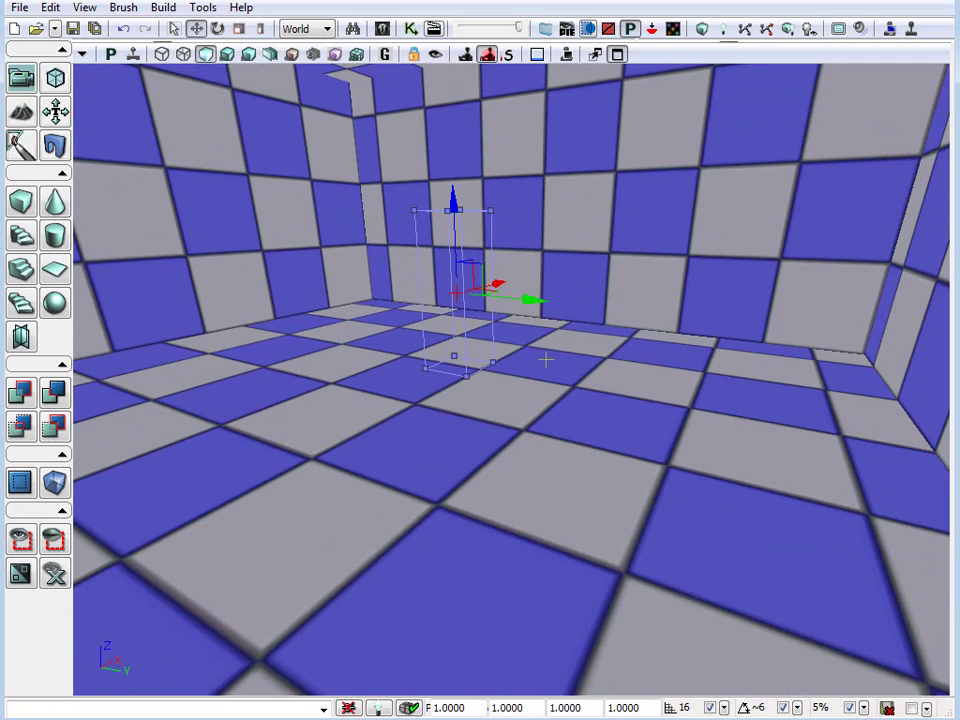
pyautogui.moveTo(539, 357)
pyautogui.mouseDown(button='right')
pyautogui.moveTo(538, 342)
pyautogui.moveTo(505, 312)
pyautogui.moveTo(520, 295)
pyautogui.moveTo(430, 300)
pyautogui.mouseUp(button='right')
pyautogui.moveTo(490, 360)
pyautogui.mouseDown()
pyautogui.moveTo(480, 450)
pyautogui.moveTo(478, 312)
pyautogui.mouseUp()
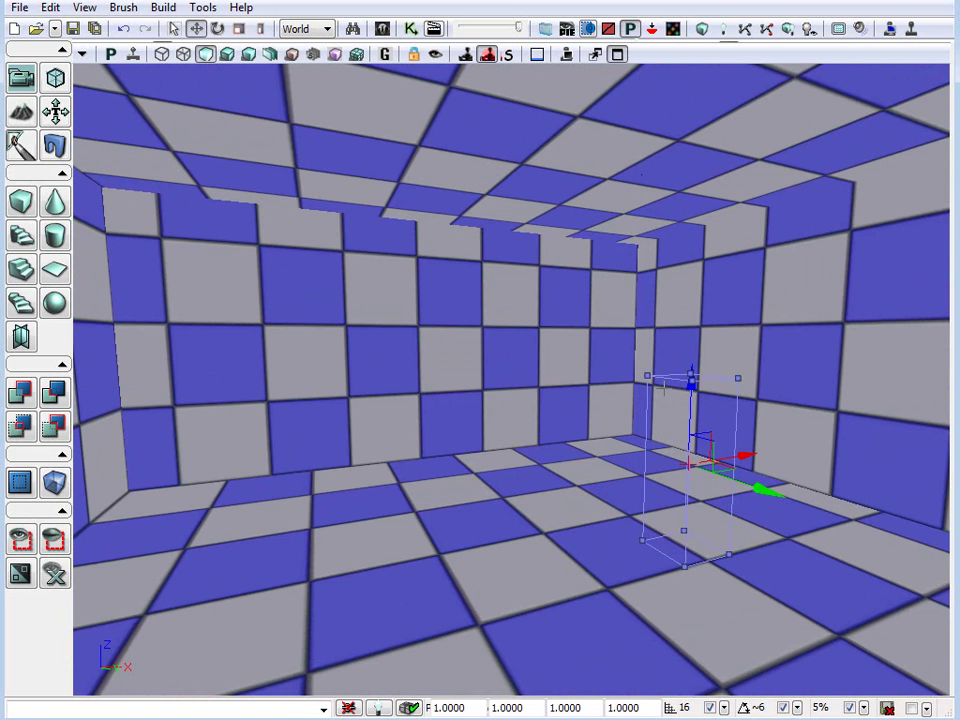
pyautogui.moveTo(622, 400)
pyautogui.mouseDown()
pyautogui.moveTo(700, 345)
pyautogui.moveTo(702, 392)
pyautogui.moveTo(697, 400)
pyautogui.moveTo(675, 392)
pyautogui.moveTo(664, 440)
pyautogui.mouseUp()
pyautogui.moveTo(317, 367)
pyautogui.mouseDown()
pyautogui.moveTo(317, 341)
pyautogui.moveTo(388, 312)
pyautogui.mouseUp()
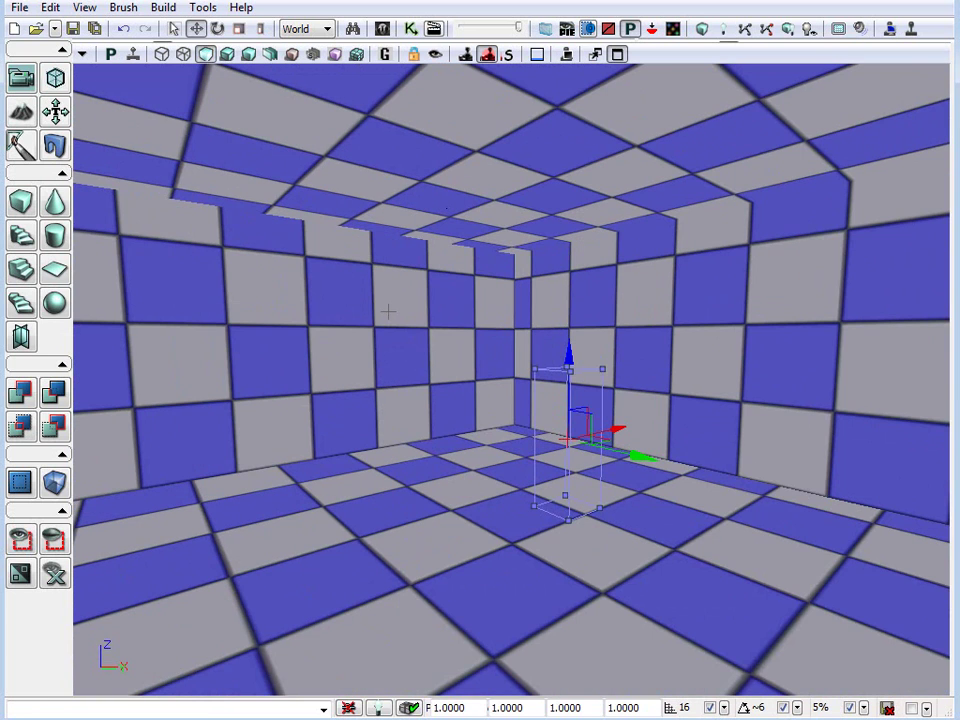
pyautogui.moveTo(310, 326)
pyautogui.mouseDown()
pyautogui.moveTo(322, 315)
pyautogui.moveTo(322, 326)
pyautogui.mouseUp()
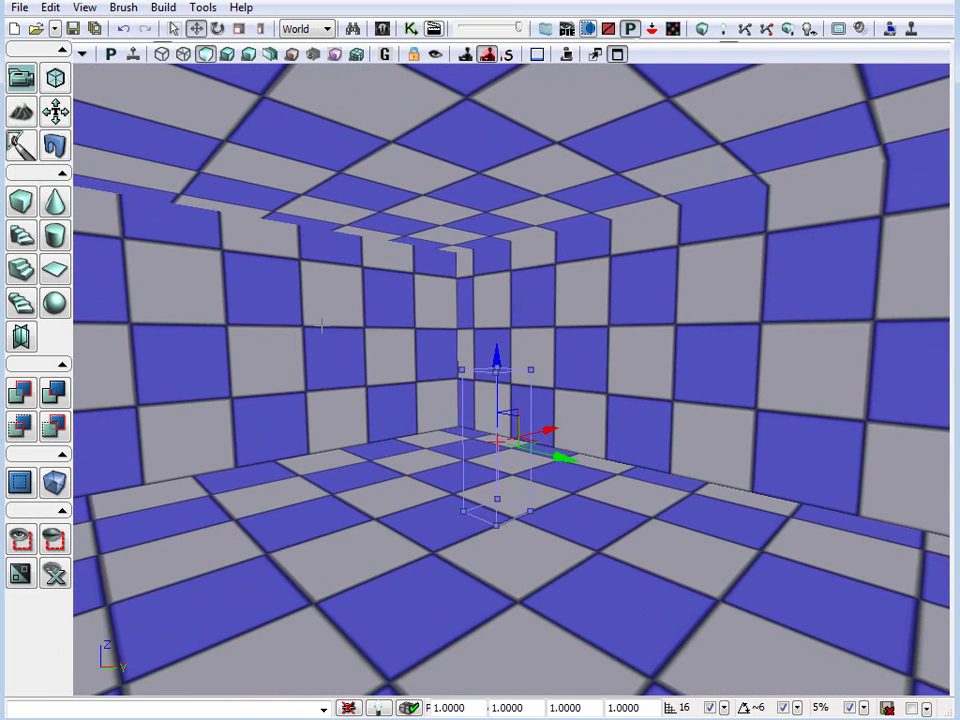
# - Change the pillar brush's build order to last
pyautogui.click(618, 55)
pyautogui.moveTo(403, 195); pyautogui.dragTo(448, 216, button='right')
pyautogui.rightClick(366, 220)
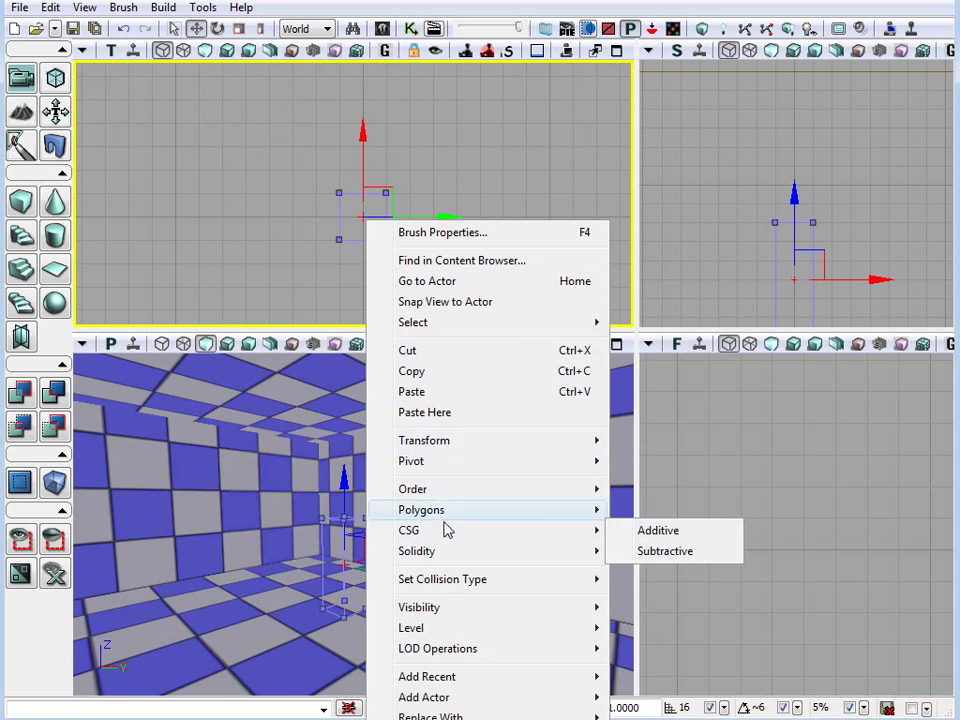
pyautogui.moveTo(604, 492)
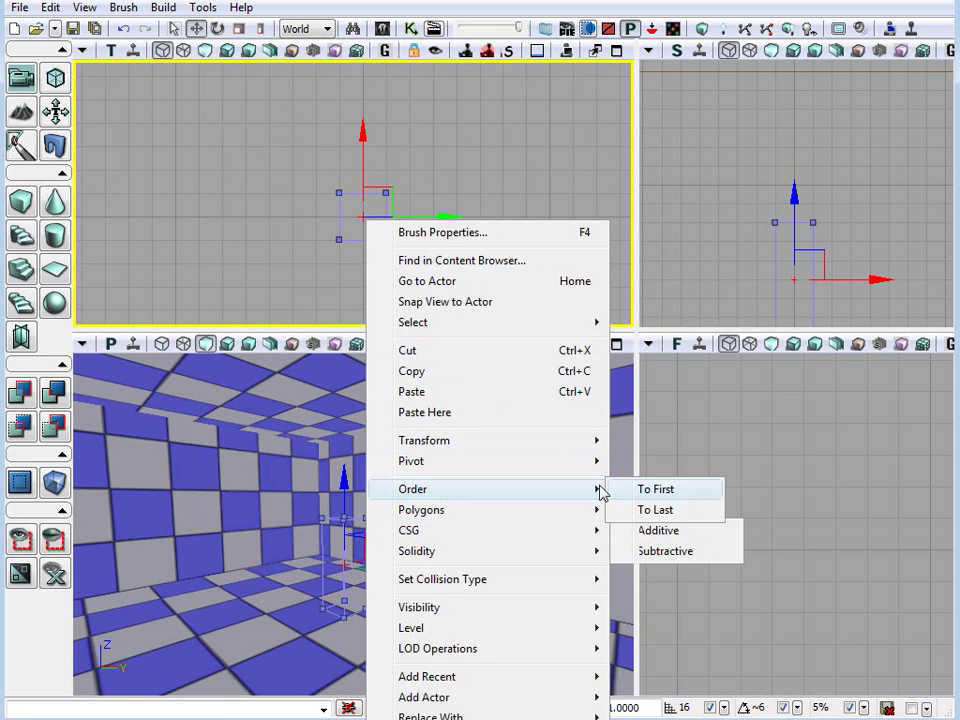
pyautogui.click(656, 511)
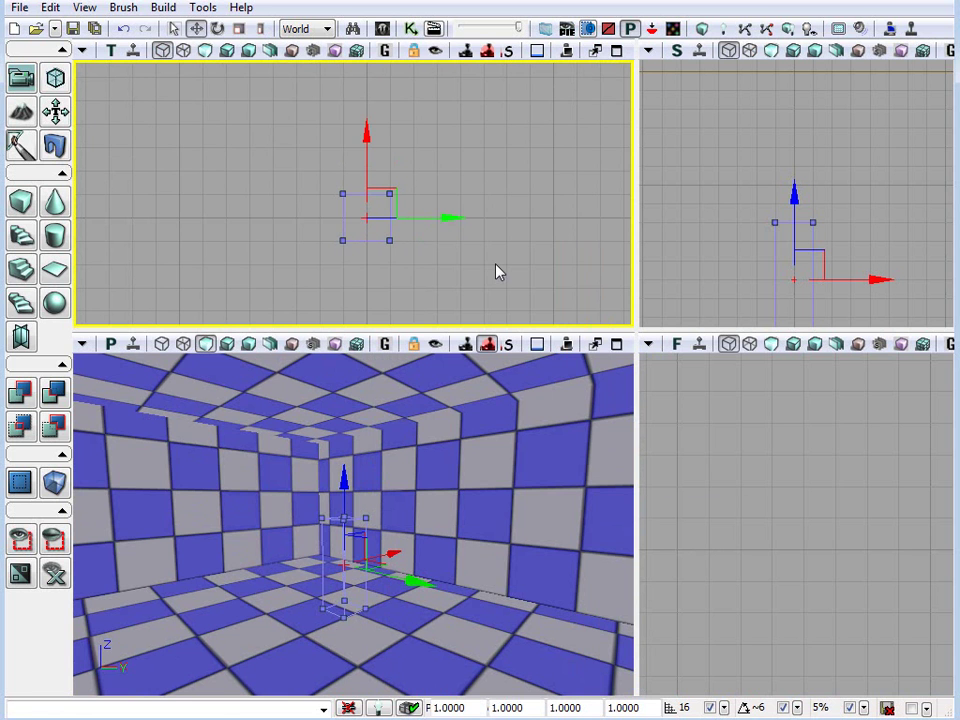
# - Rebuild the level geometry, close the map check report and view the room's interior
pyautogui.click(616, 343)
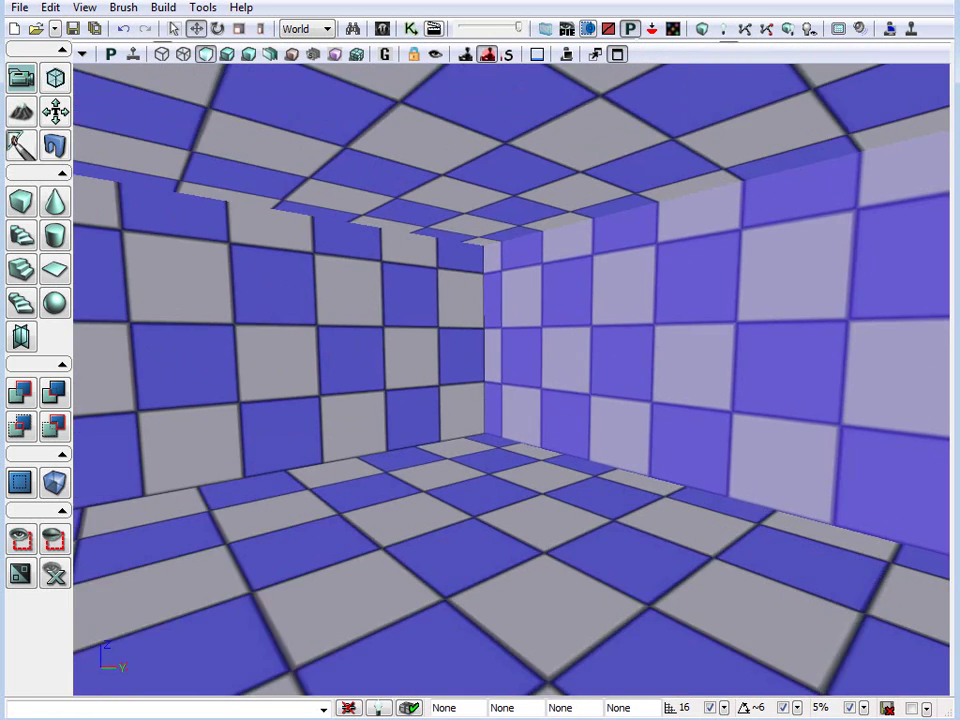
pyautogui.click(702, 31)
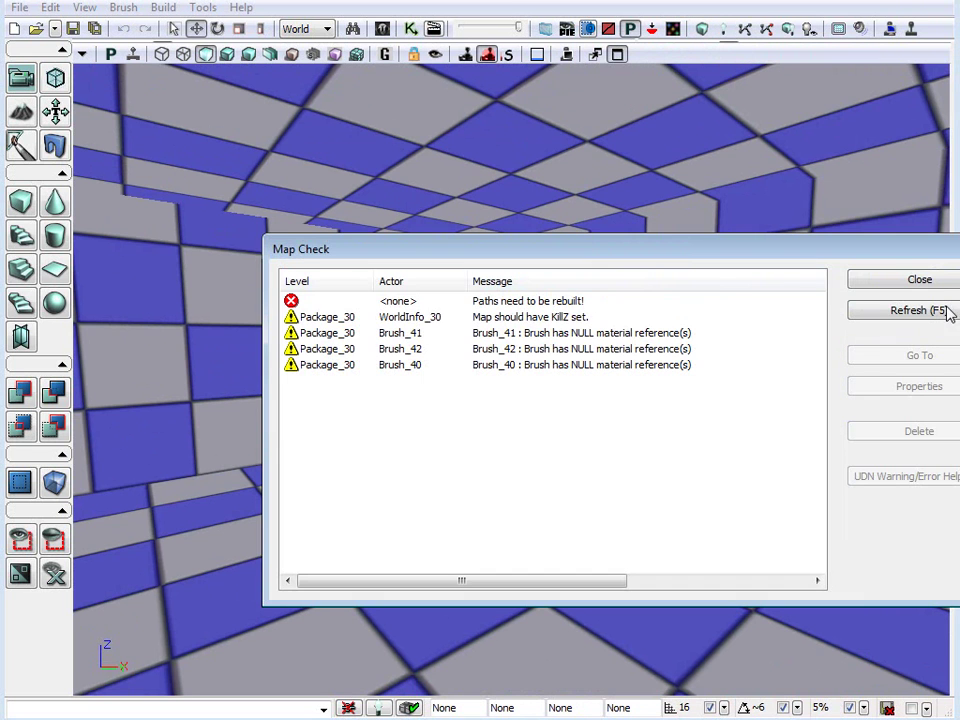
pyautogui.click(917, 279)
pyautogui.moveTo(542, 420); pyautogui.dragTo(573, 341)
pyautogui.moveTo(588, 426); pyautogui.dragTo(588, 610)
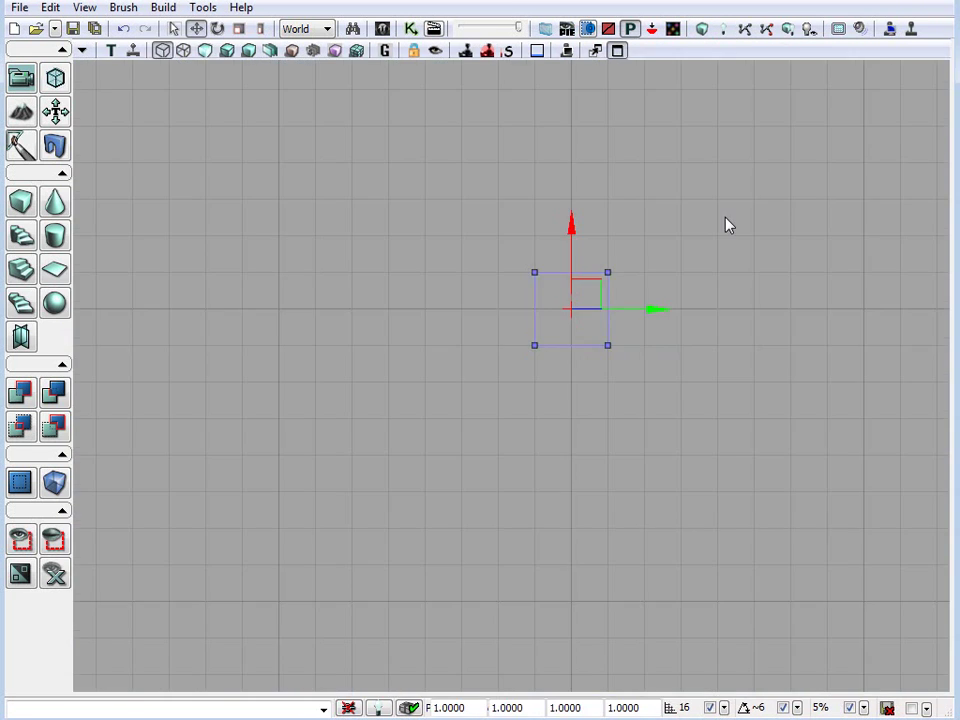
# - Move the pillar in the top view toward the room's corner on the positive X and positive Y sides
pyautogui.moveTo(726, 223); pyautogui.dragTo(590, 314)
pyautogui.scroll(-5, 588, 330)
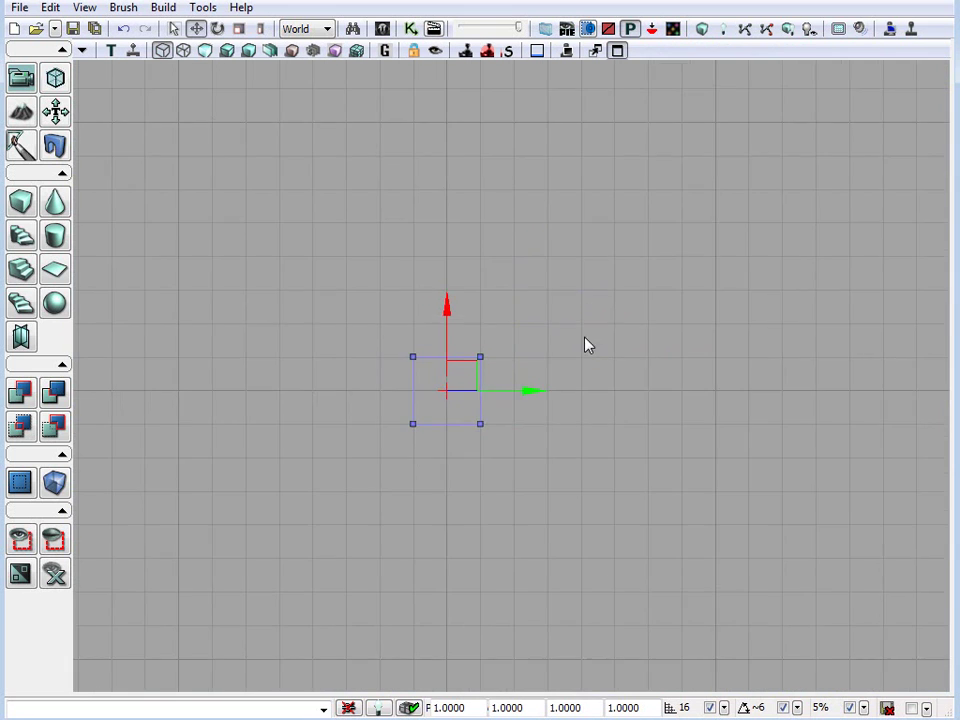
pyautogui.moveTo(573, 375); pyautogui.dragTo(739, 276)
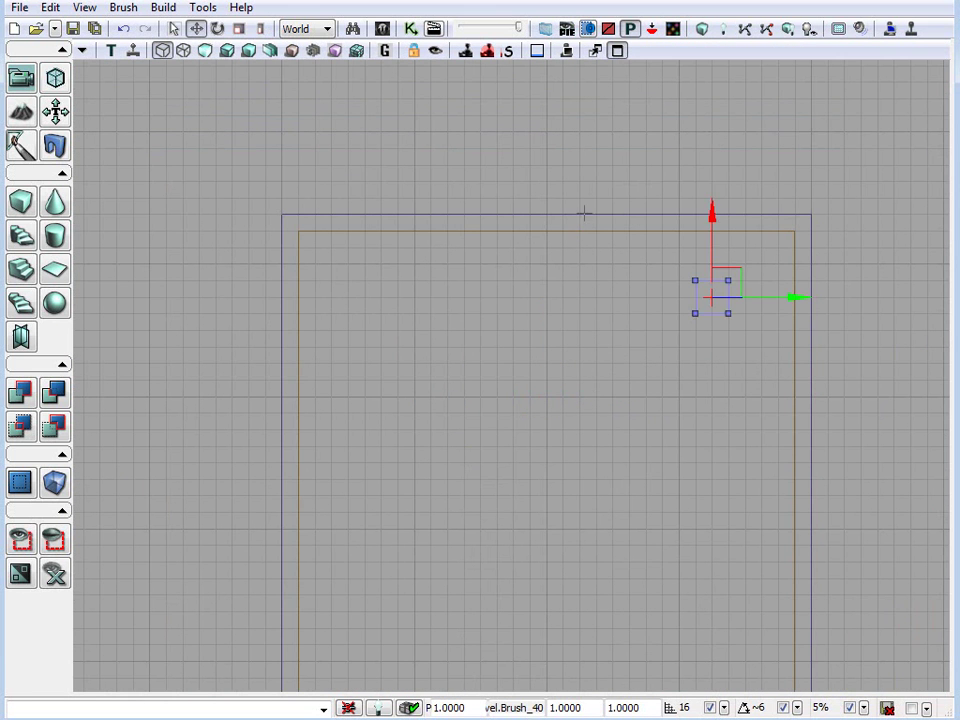
# - Select the room's outer solid brush and examine it together with the pillar in the perspective view
pyautogui.click(583, 214)
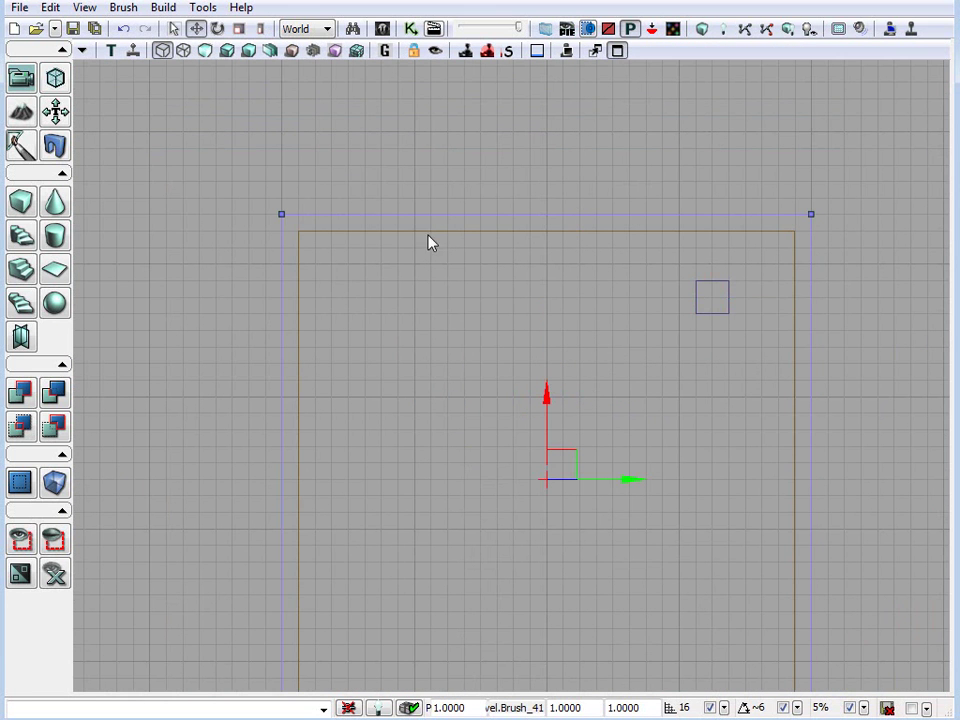
pyautogui.click(616, 51)
pyautogui.click(616, 344)
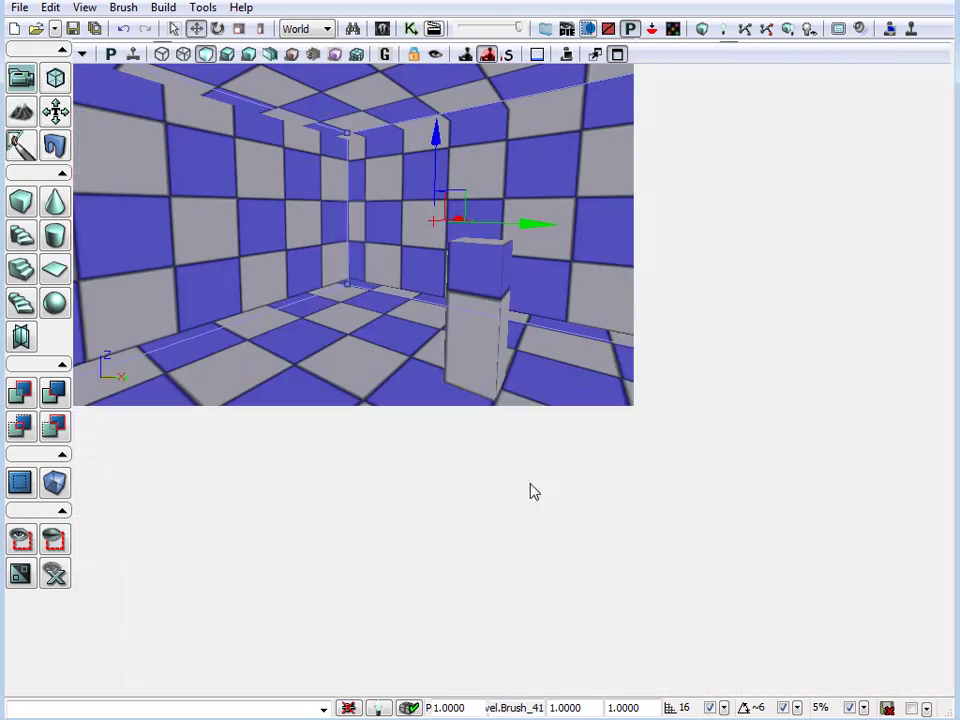
pyautogui.moveTo(530, 491); pyautogui.dragTo(470, 540)
# - Select the pillar's brush and move it along the Y axis to the opposite side of the room
pyautogui.click(616, 54)
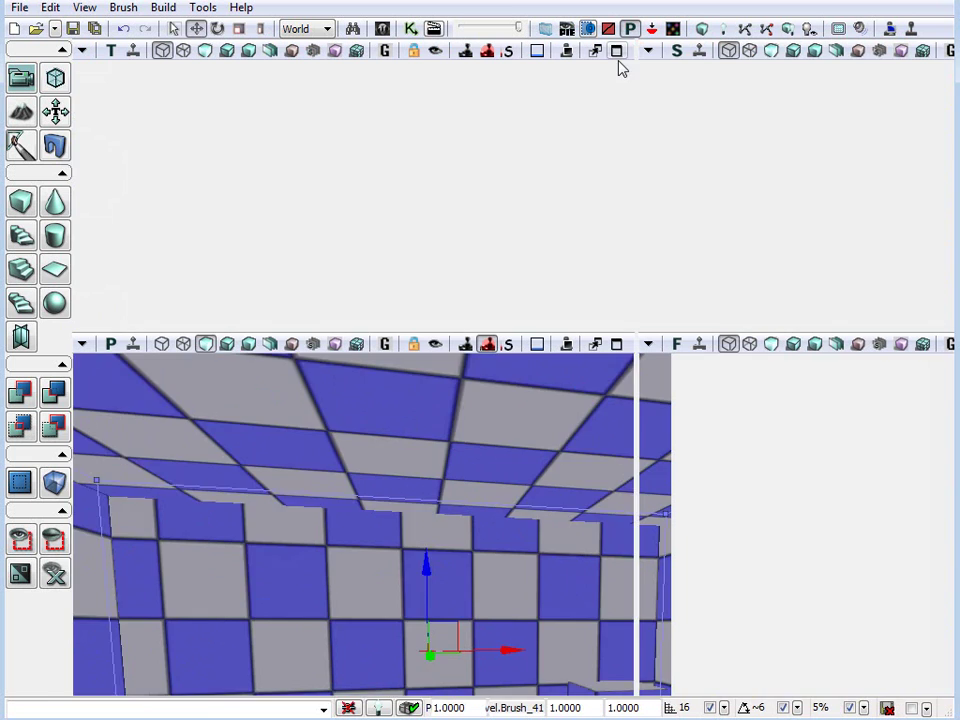
pyautogui.click(262, 142)
pyautogui.moveTo(450, 530)
pyautogui.mouseDown()
pyautogui.moveTo(420, 550)
pyautogui.moveTo(490, 510)
pyautogui.mouseUp()
# - Rebuild the level geometry for the moved pillar, close the map check report and inspect the room around it
pyautogui.click(616, 344)
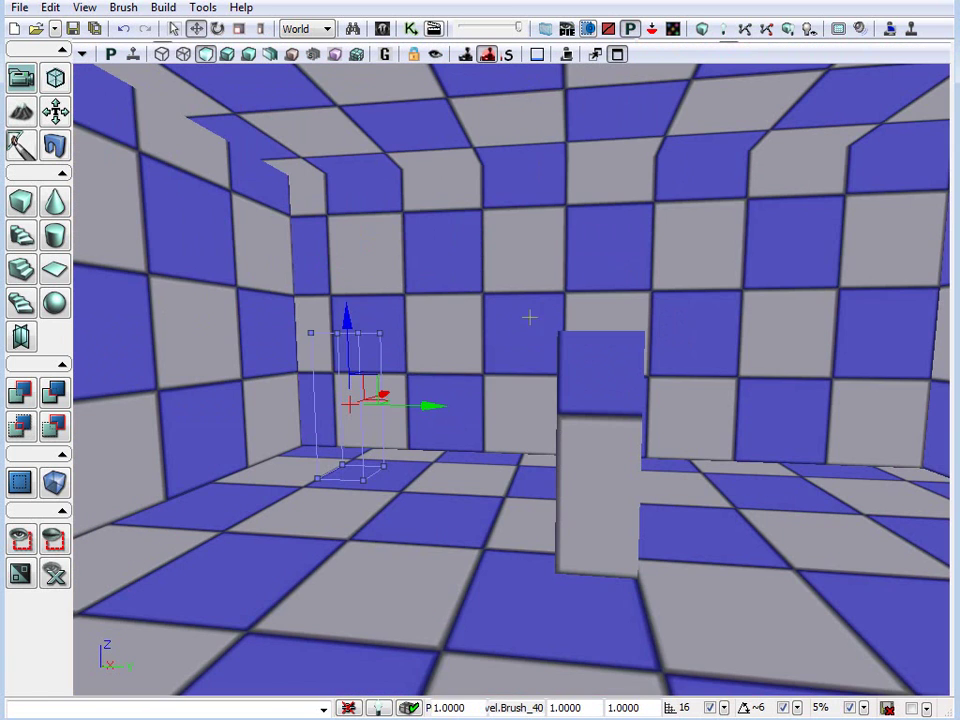
pyautogui.click(703, 29)
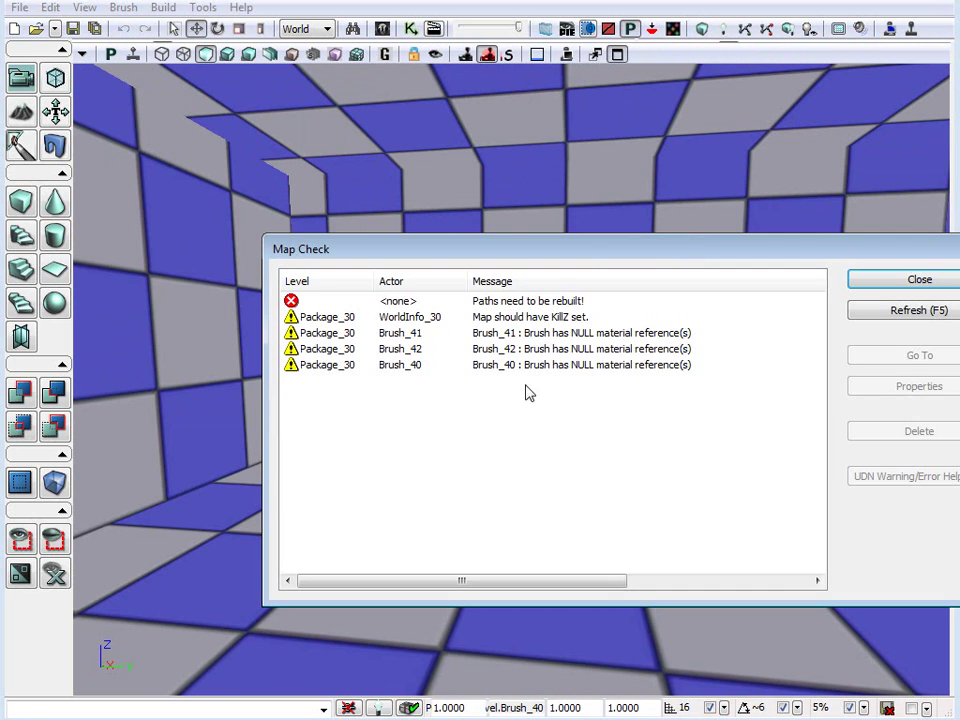
pyautogui.click(902, 272)
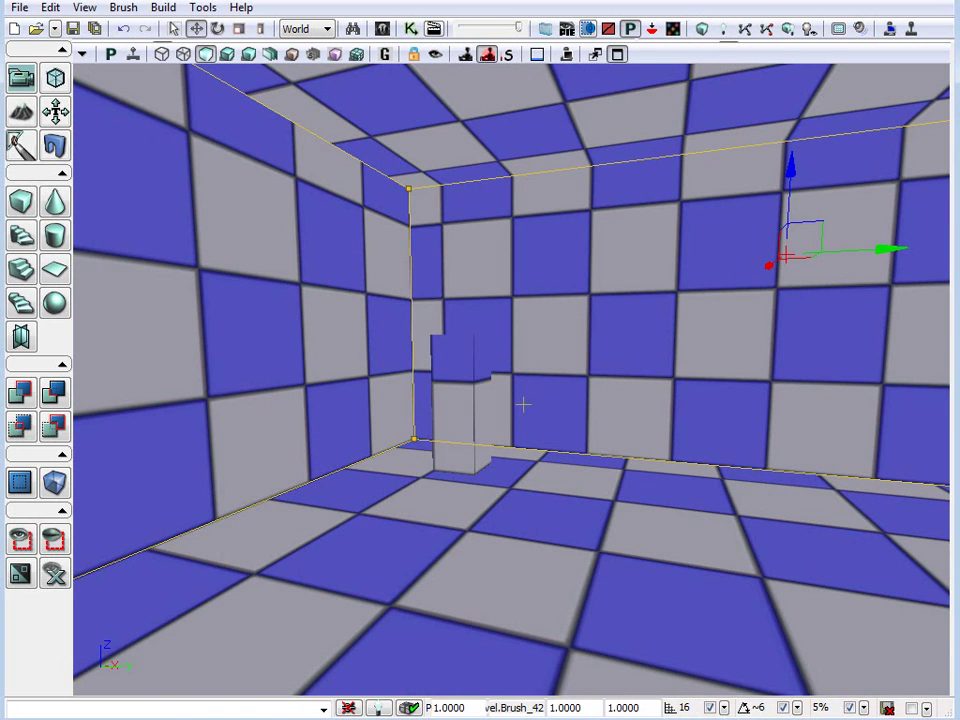
pyautogui.moveTo(592, 425); pyautogui.dragTo(780, 107)
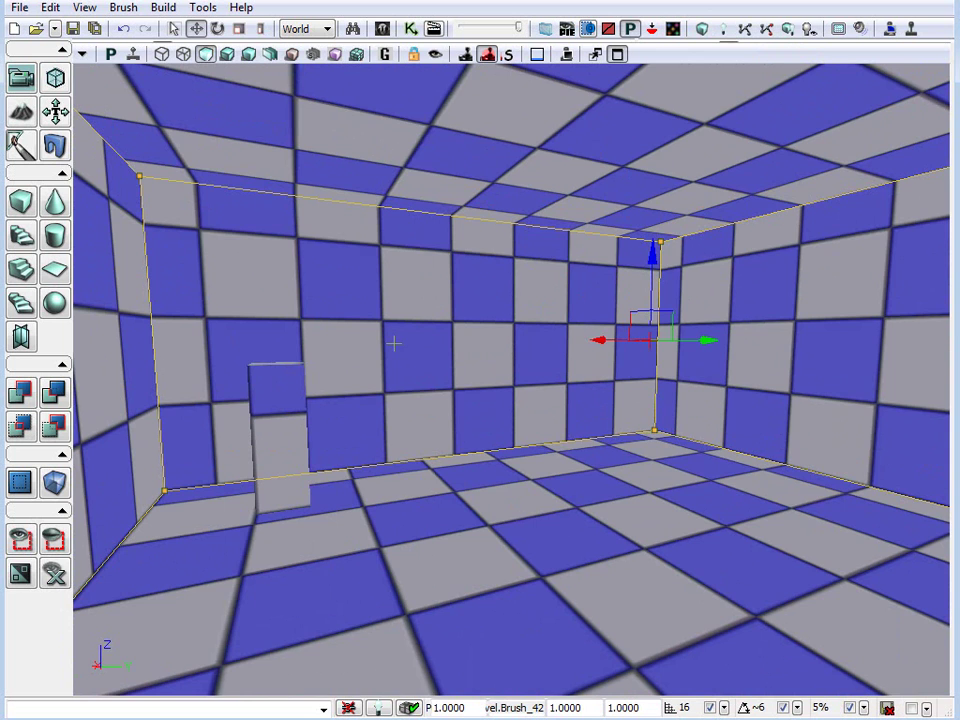
# - Select the pillar's brush in the top view and change its build order to first
pyautogui.click(617, 54)
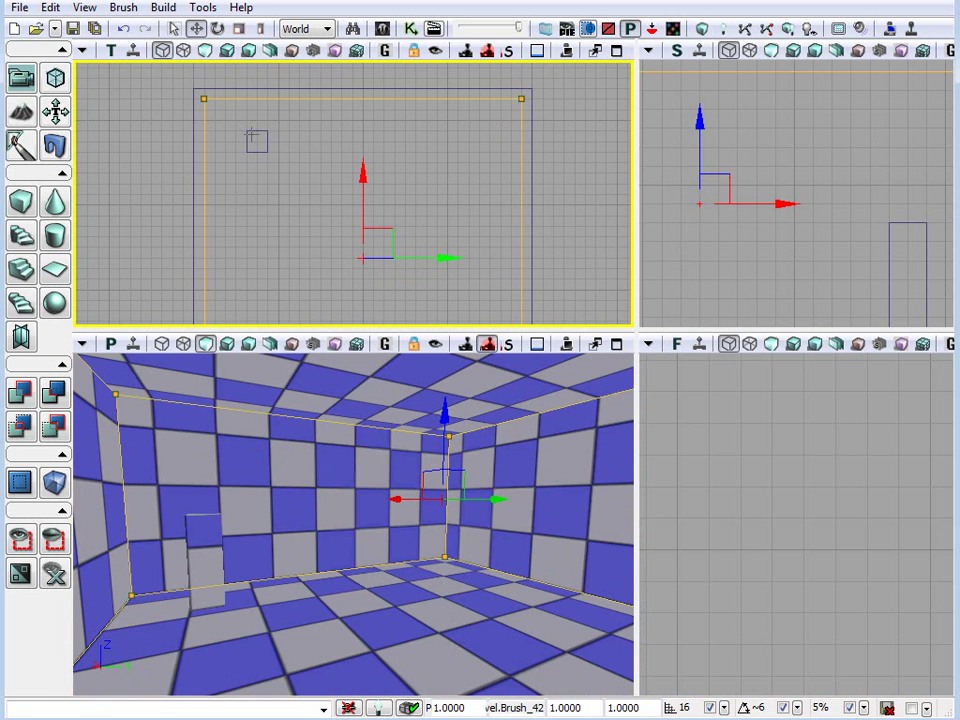
pyautogui.click(268, 138)
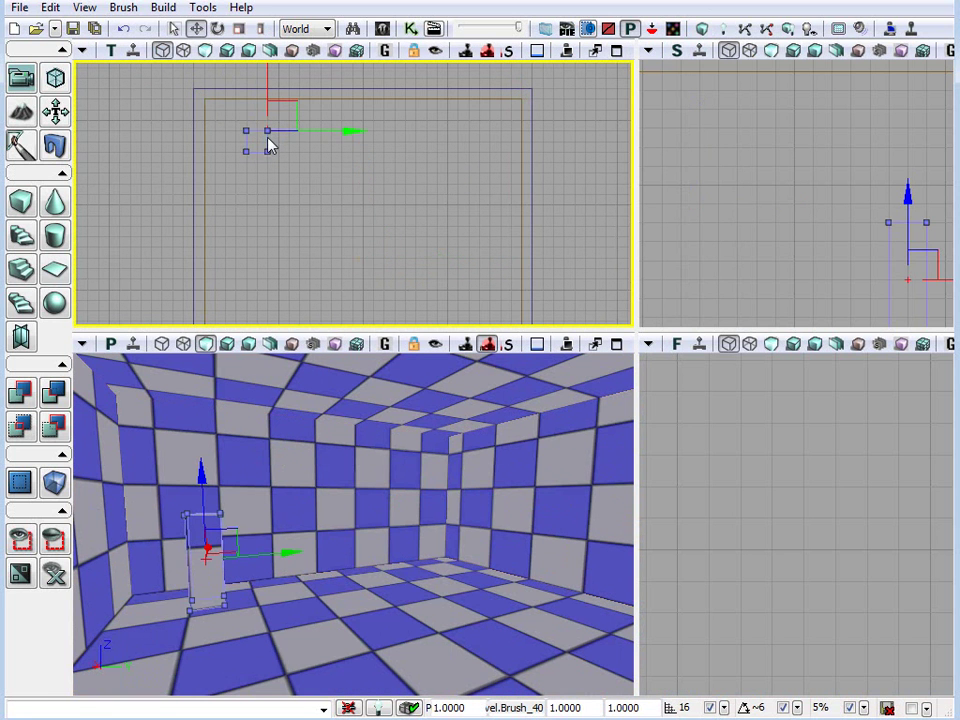
pyautogui.rightClick(267, 142)
pyautogui.moveTo(336, 392)
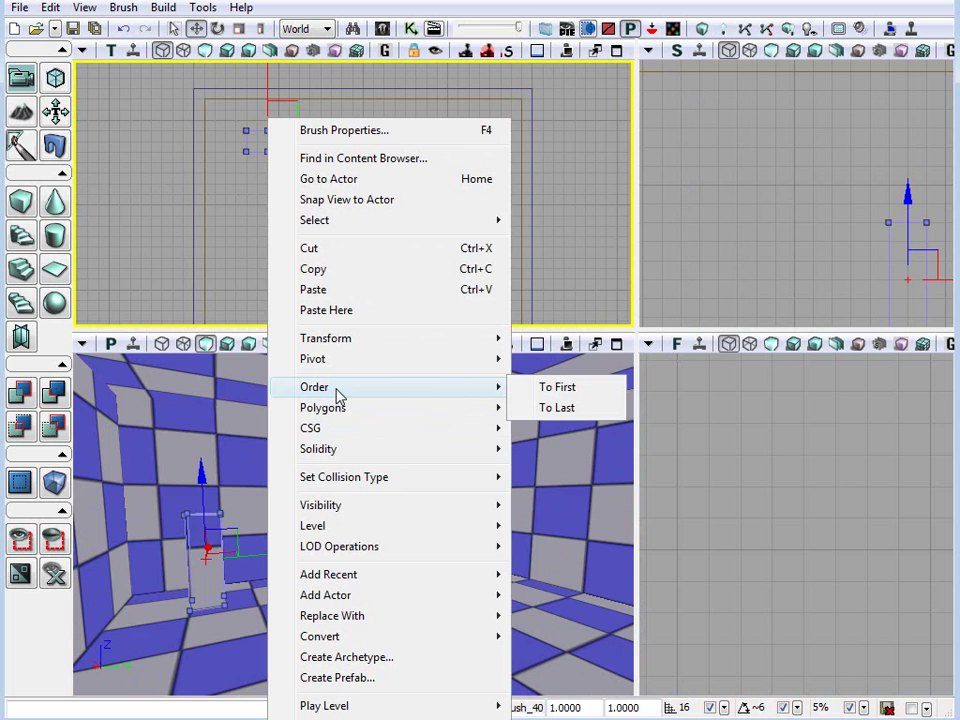
pyautogui.click(566, 394)
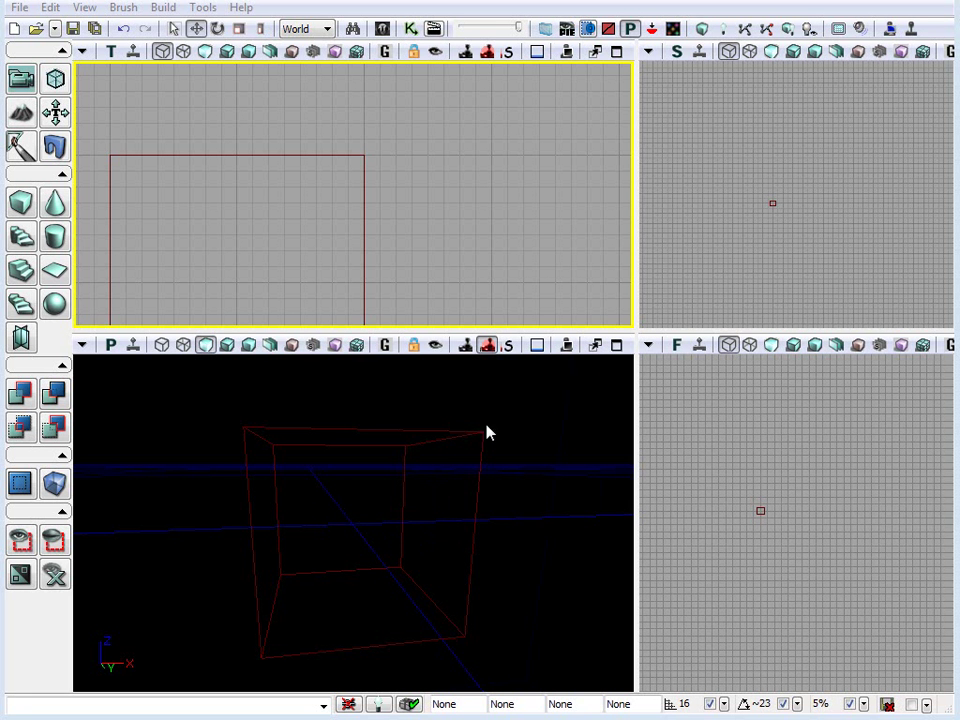
# - Reduce the editor window's height and adjust its width, keeping the grid and rotation snap controls in view
pyautogui.moveTo(945, 706); pyautogui.dragTo(940, 530)
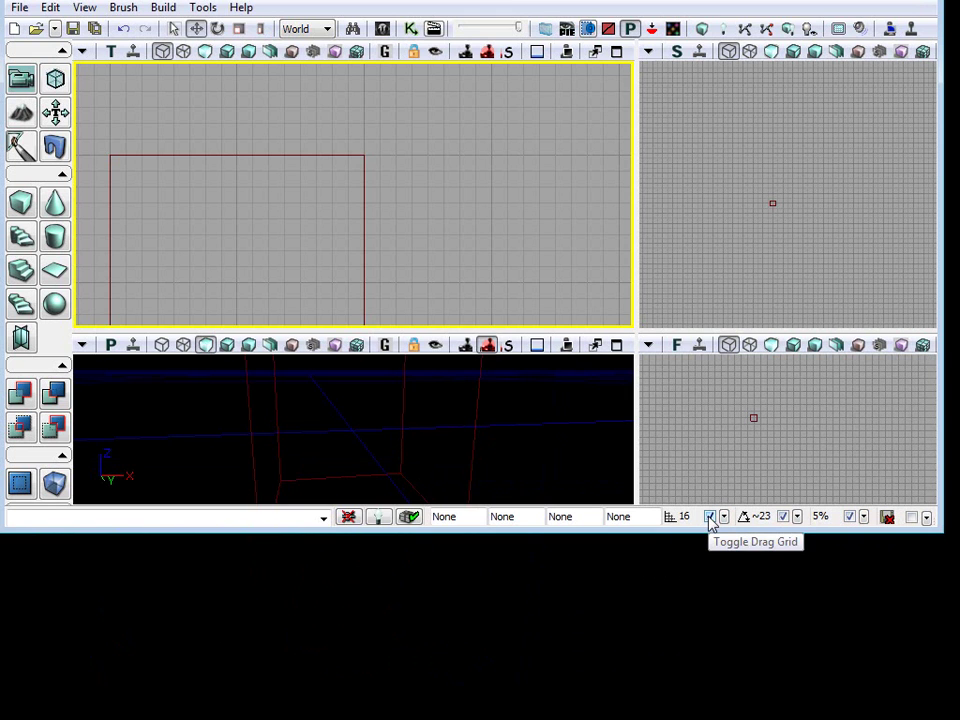
pyautogui.moveTo(942, 531); pyautogui.dragTo(957, 527)
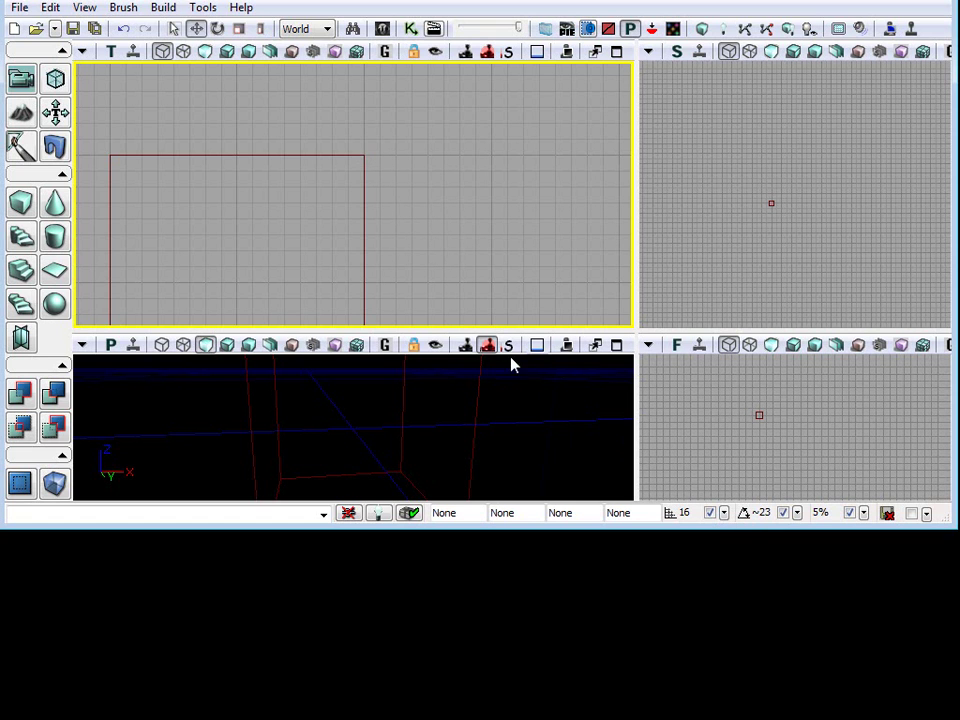
# - Set the drag grid size to 32, return it to 16, and increase the editor window's height
pyautogui.click(723, 512)
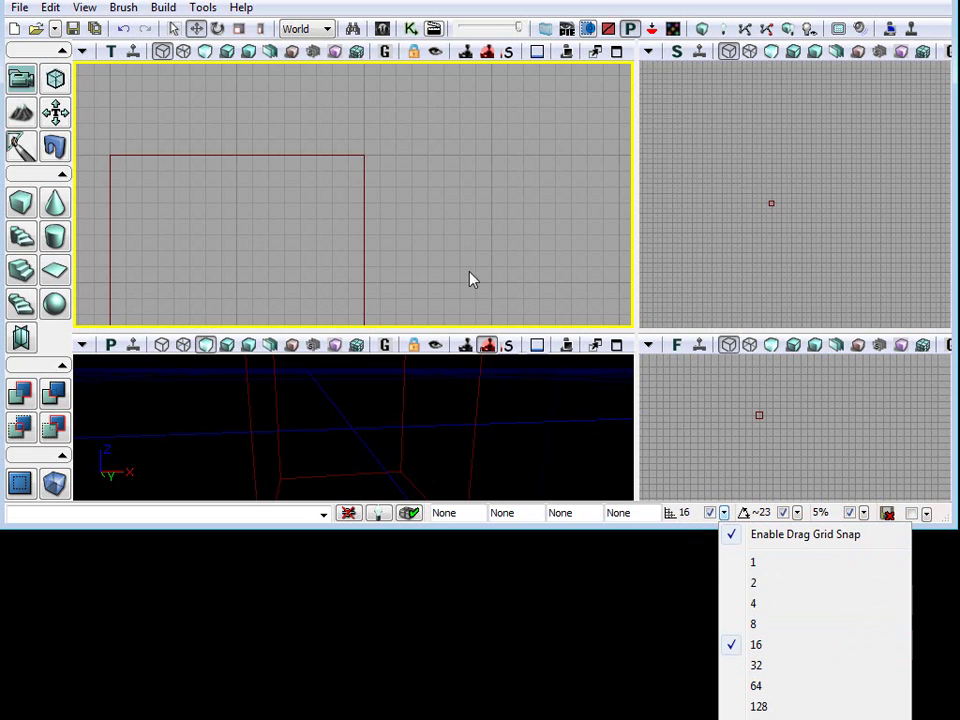
pyautogui.click(771, 664)
pyautogui.click(725, 512)
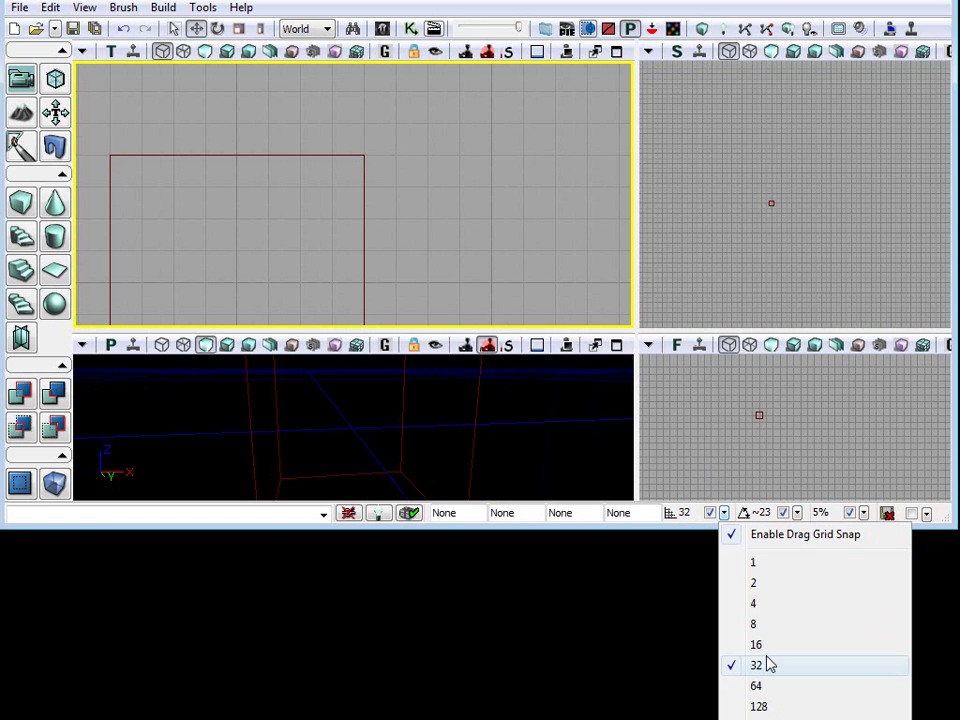
pyautogui.click(758, 645)
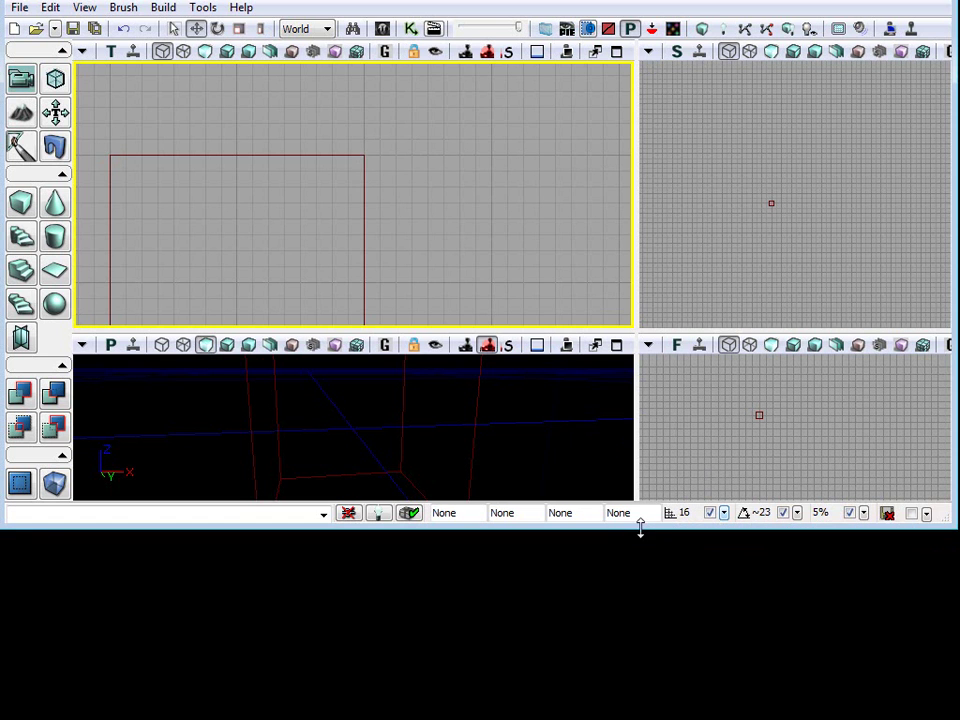
pyautogui.moveTo(600, 528); pyautogui.dragTo(600, 719)
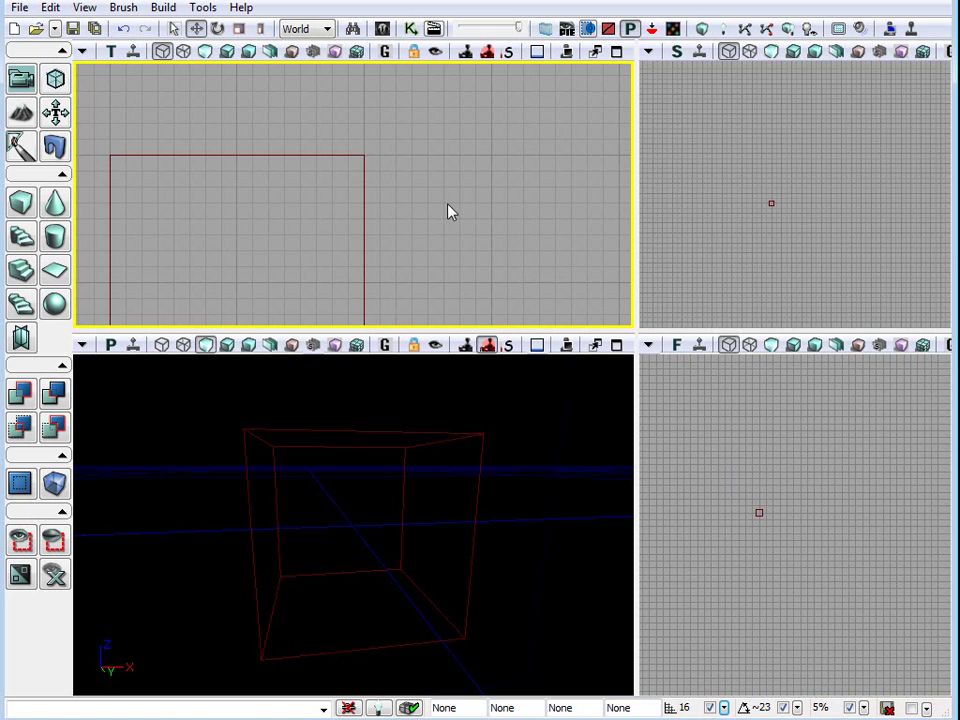
# - Step the drag grid size repeatedly between 4 and larger sizes over the top view, ending at 16
pyautogui.moveTo(448, 205); pyautogui.dragTo(444, 193)
pyautogui.press('[')
pyautogui.press('[')
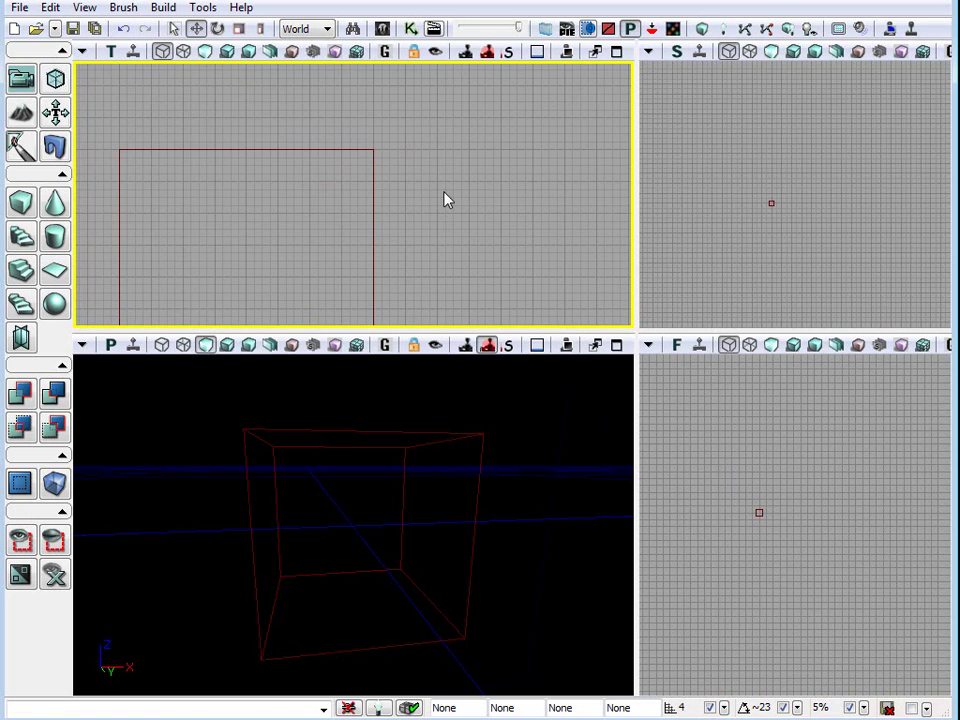
pyautogui.press(']')
pyautogui.press(']')
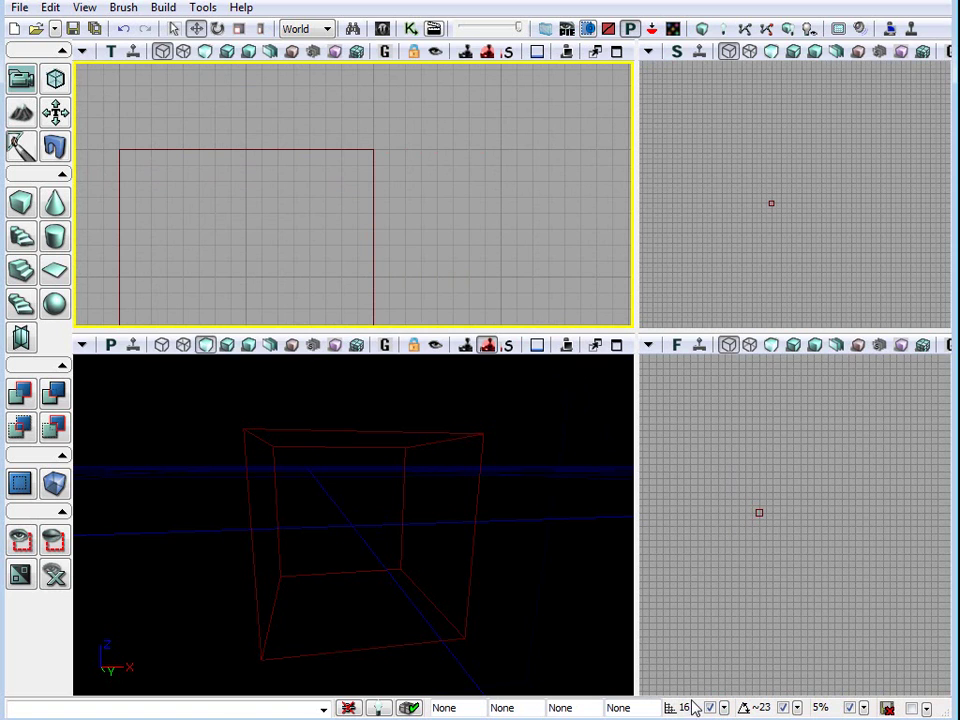
pyautogui.press('[')
pyautogui.press('[')
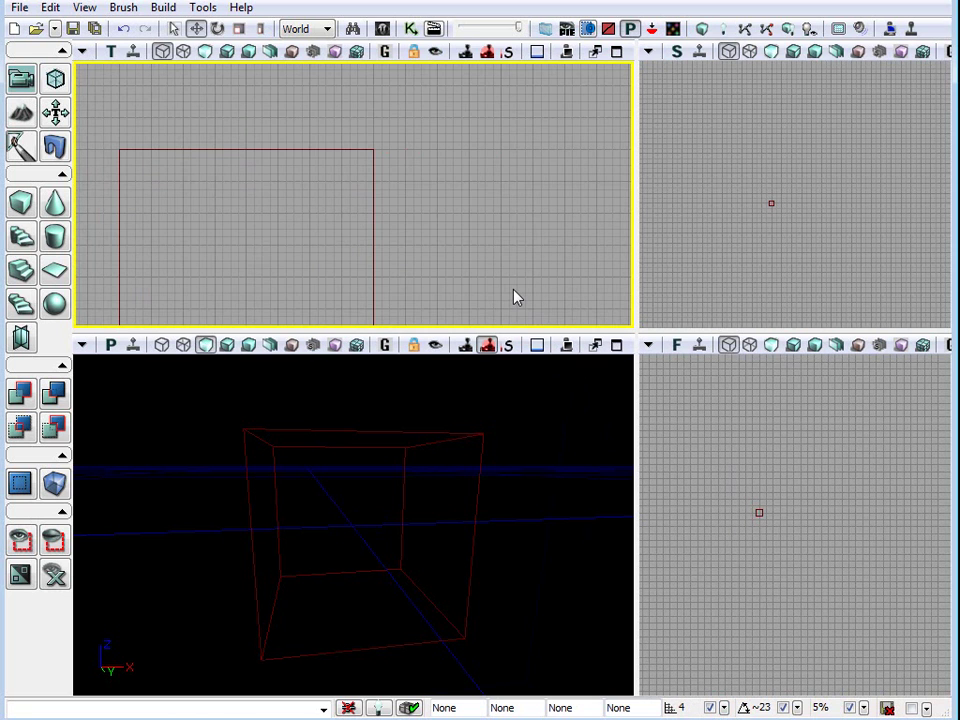
pyautogui.press(']')
pyautogui.press(']')
pyautogui.press(']')
pyautogui.press('[')
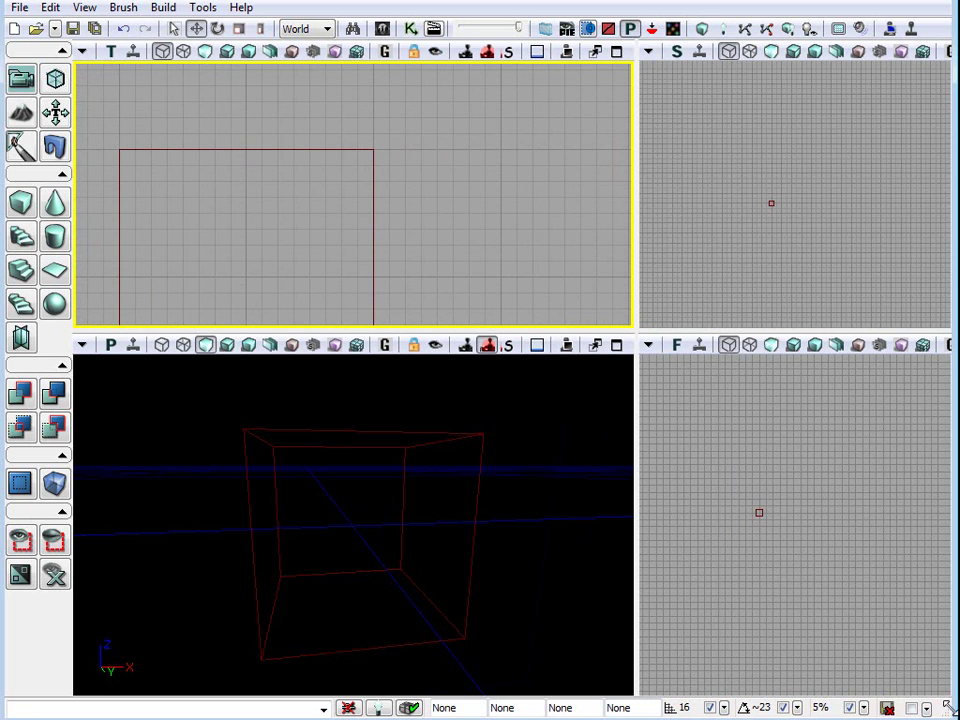
# - Reduce the editor window's height and set the rotation grid snap to 45 degrees
pyautogui.click(881, 634)
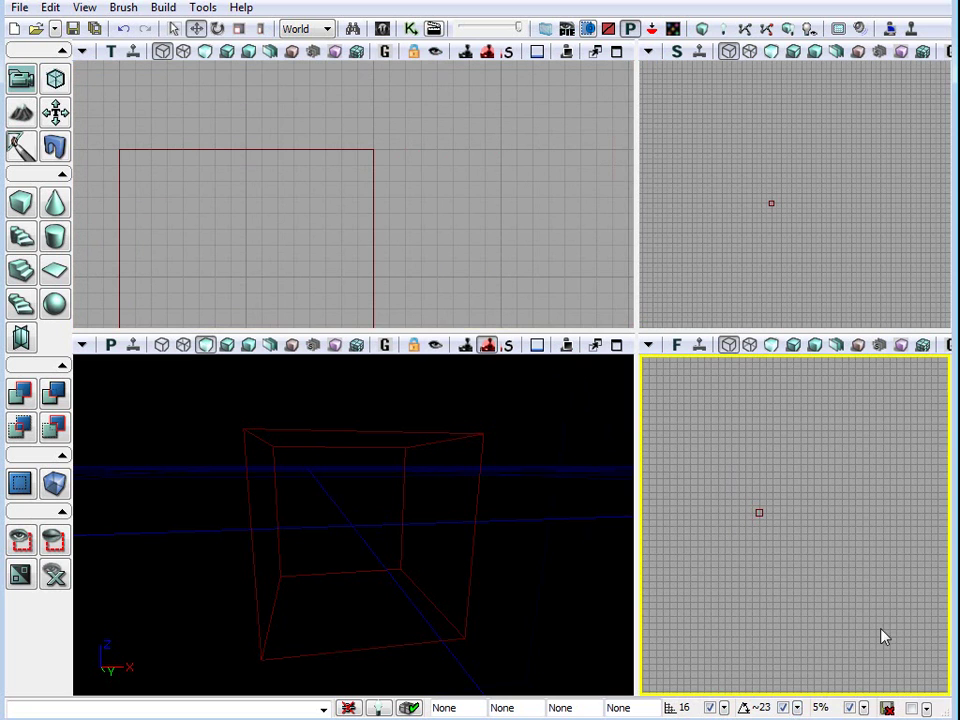
pyautogui.moveTo(933, 452); pyautogui.dragTo(775, 472)
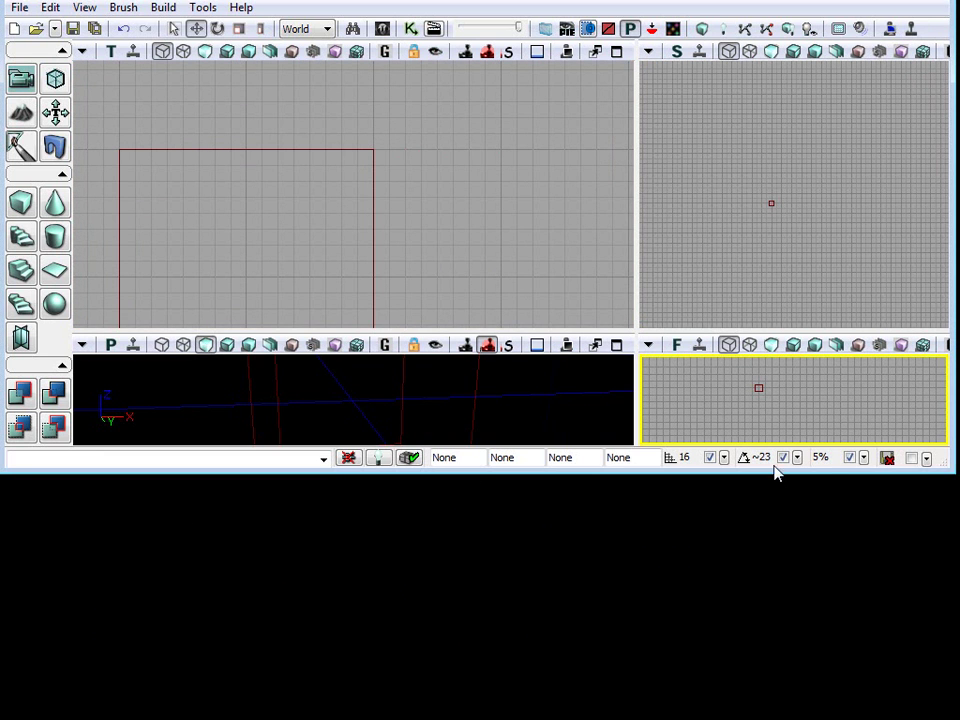
pyautogui.click(798, 458)
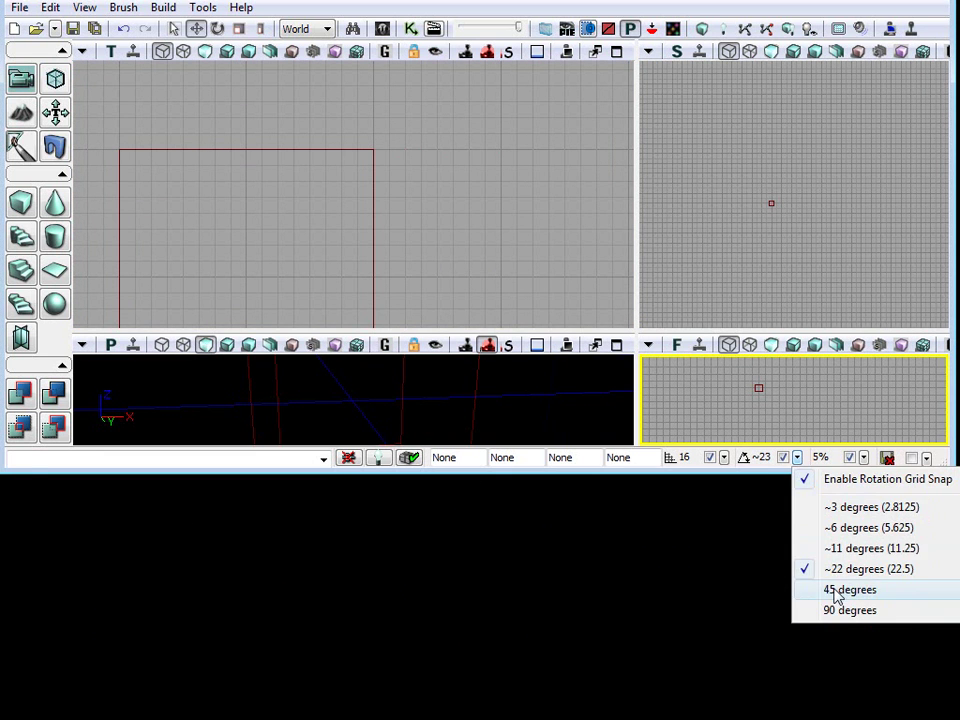
pyautogui.click(827, 587)
# - Set the scale grid snap to 25 percent
pyautogui.moveTo(948, 706); pyautogui.dragTo(933, 487)
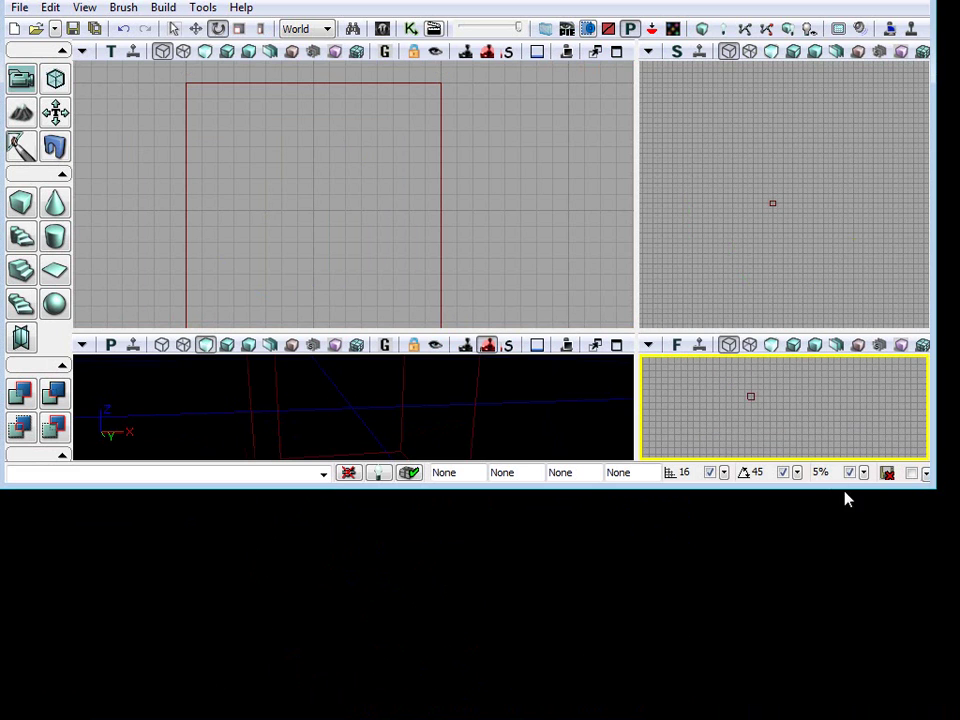
pyautogui.click(866, 473)
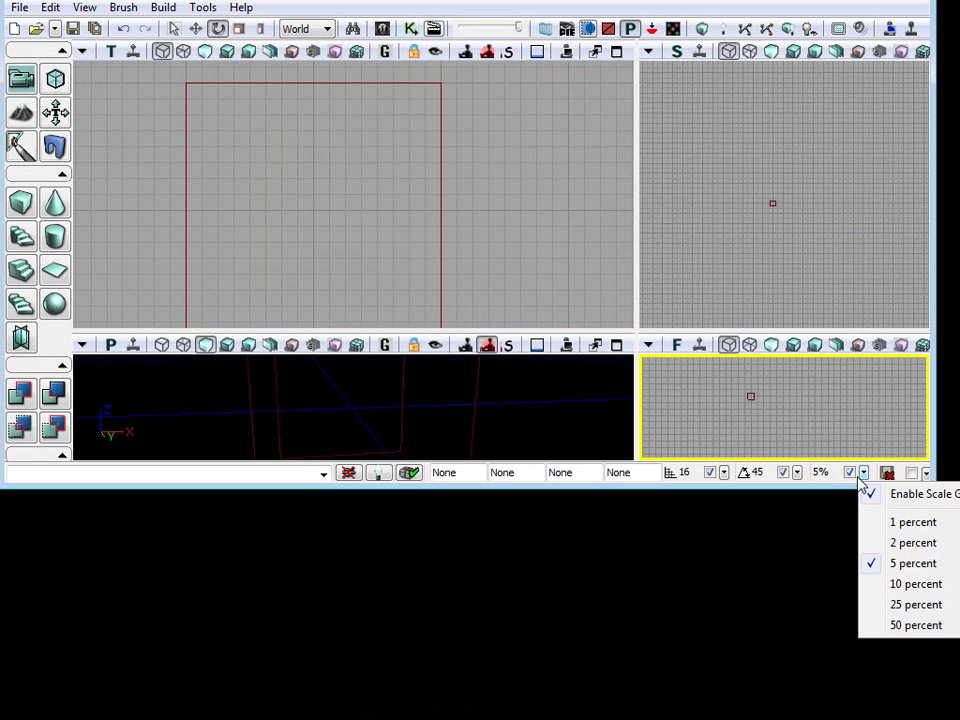
pyautogui.click(885, 604)
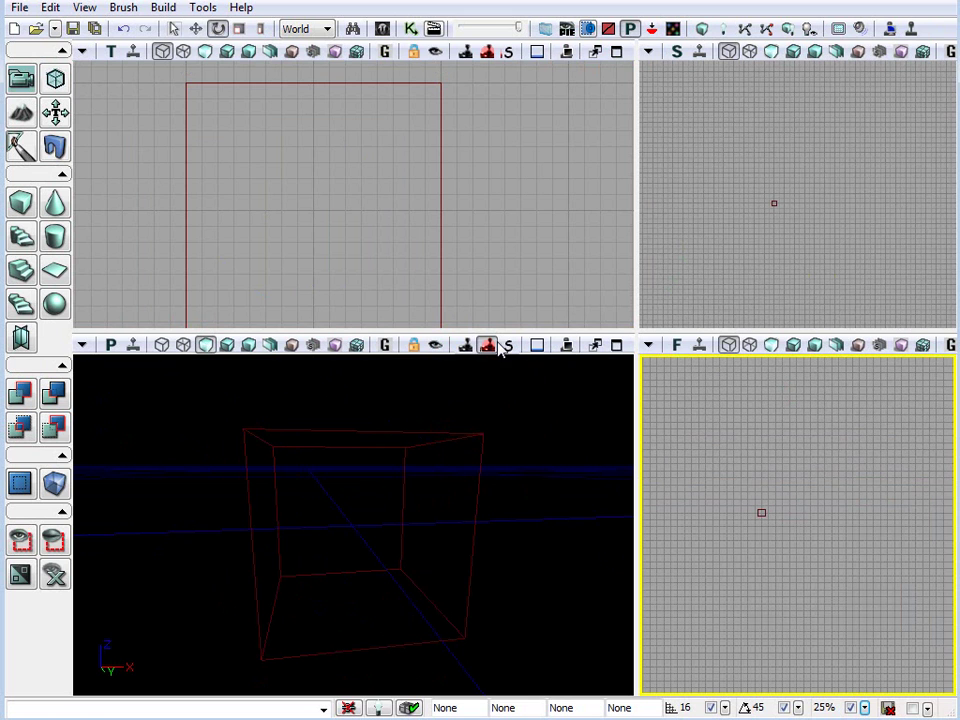
# - Select the red builder brush in the top view and cycle through its transformation modes
pyautogui.moveTo(463, 243); pyautogui.dragTo(447, 253)
pyautogui.click(424, 147)
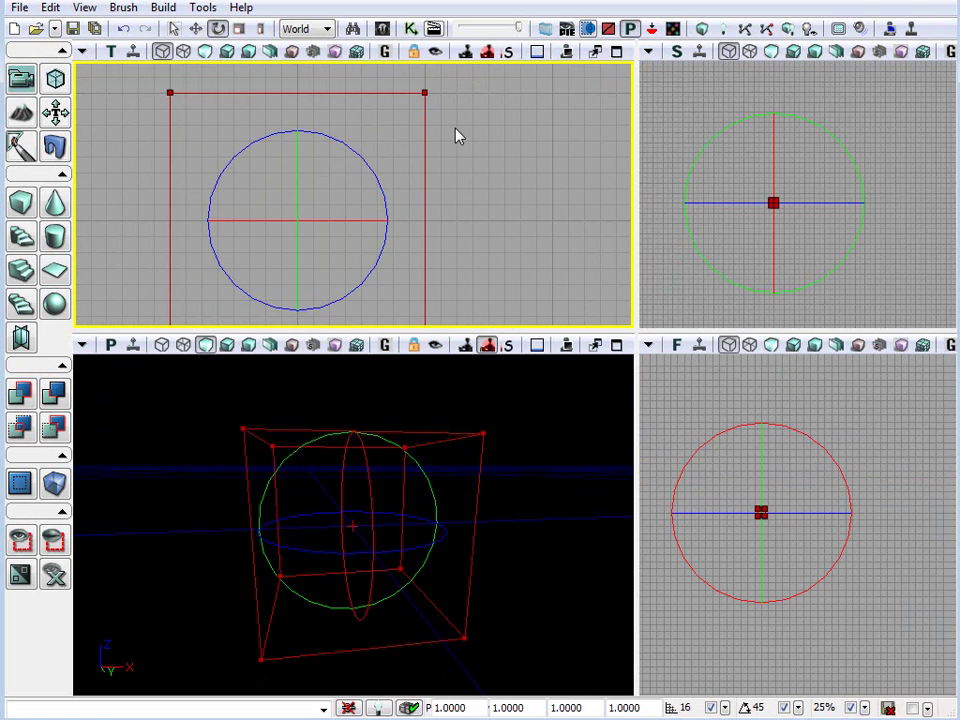
pyautogui.press('space')
pyautogui.press('space')
pyautogui.press('space')
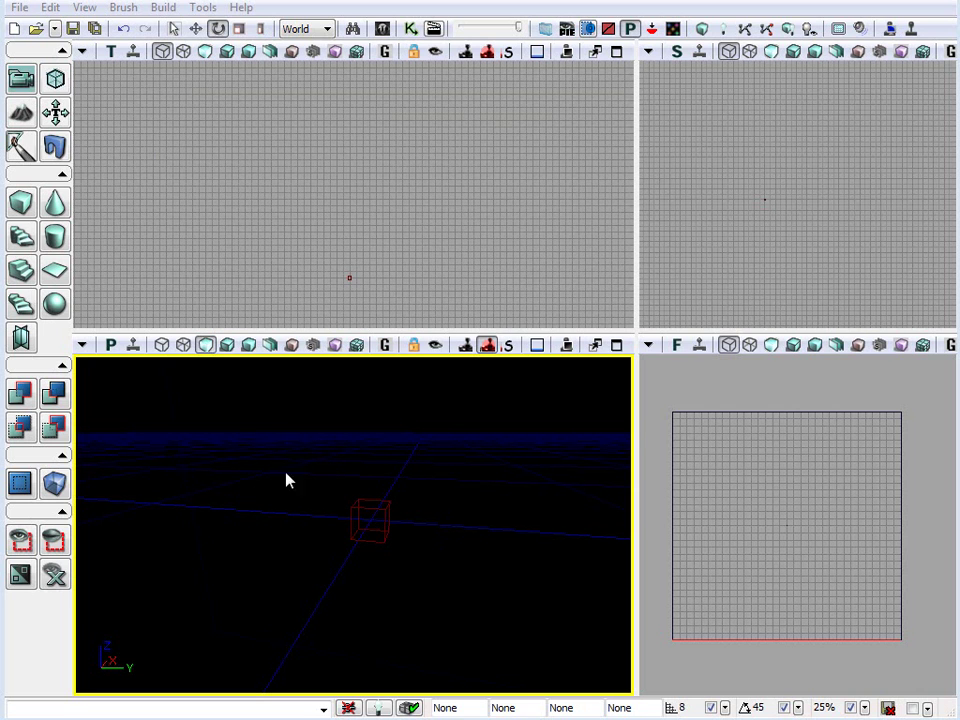
# - Open the map VCTF-Necropolis.udk from the Maps folder
pyautogui.moveTo(377, 539)
pyautogui.mouseDown(button='right')
pyautogui.moveTo(428, 454)
pyautogui.moveTo(349, 538)
pyautogui.moveTo(383, 523)
pyautogui.mouseUp(button='right')
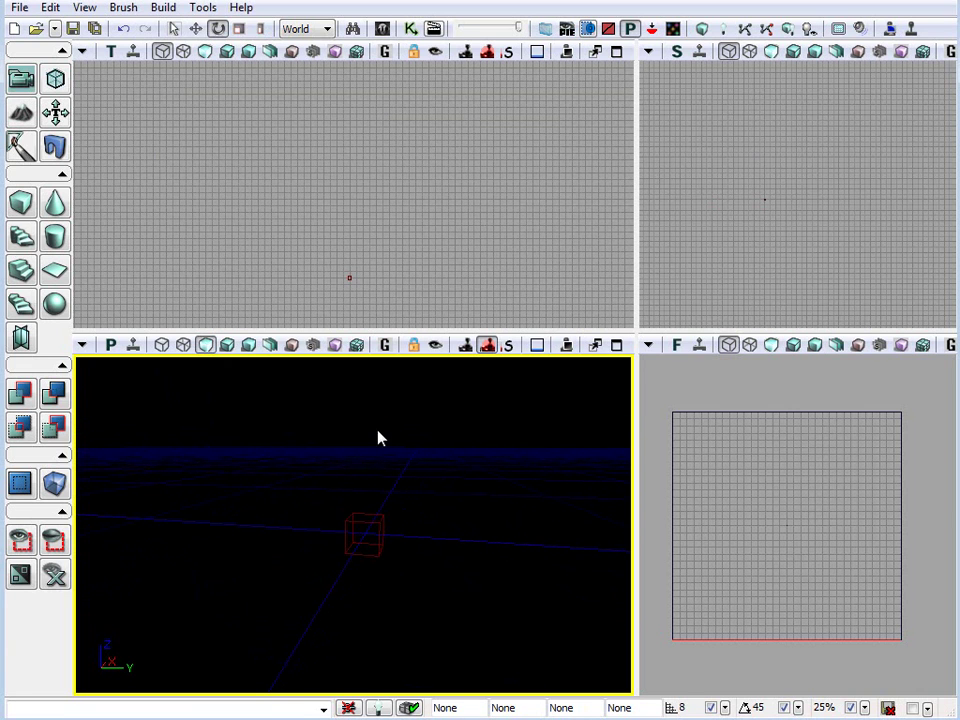
pyautogui.click(20, 8)
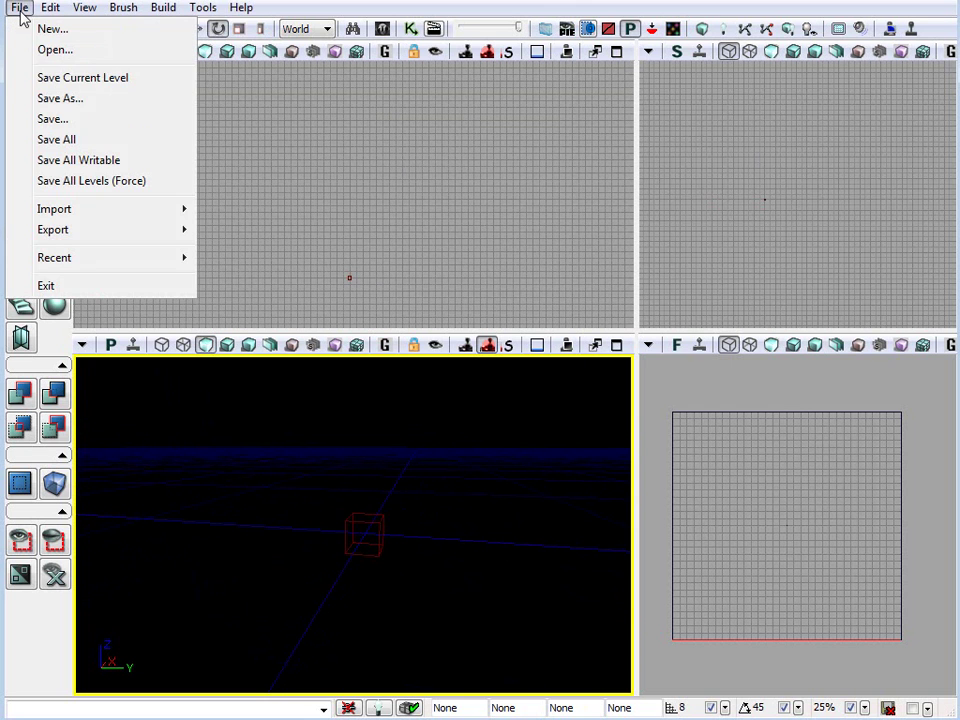
pyautogui.click(78, 50)
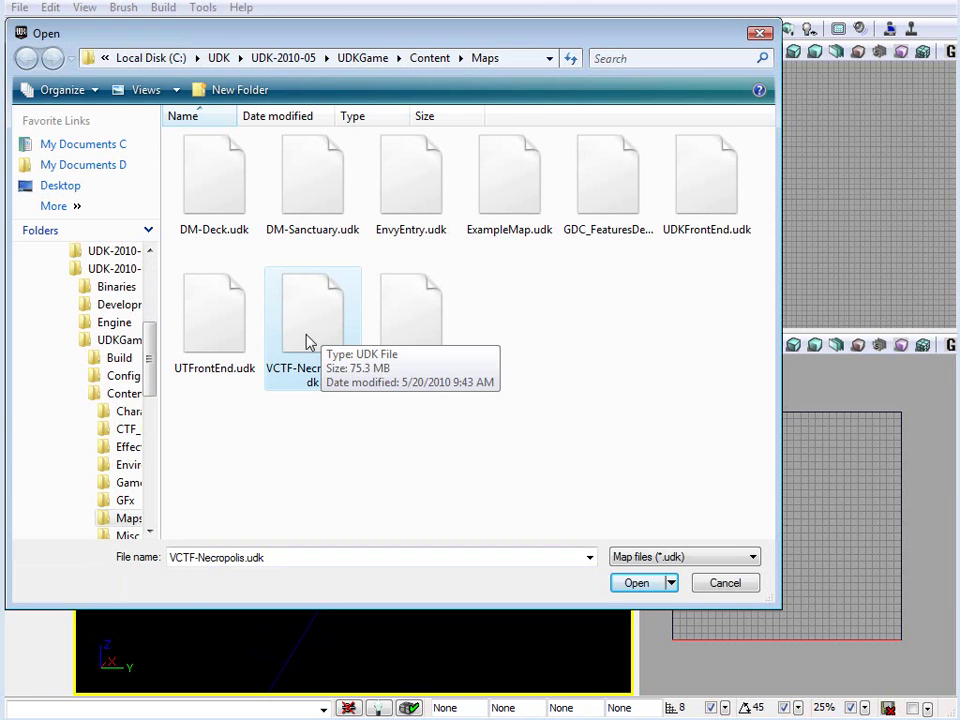
pyautogui.doubleClick(331, 326)
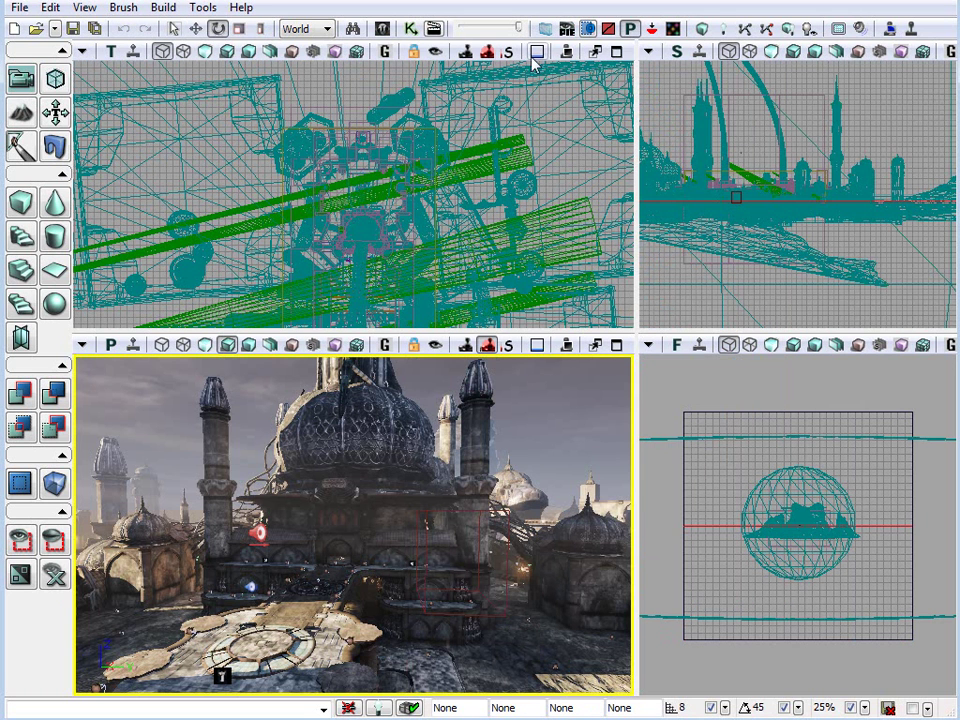
# - Maximize the perspective viewport, look at the domed temple from another angle and restore the four-viewport layout
pyautogui.click(617, 346)
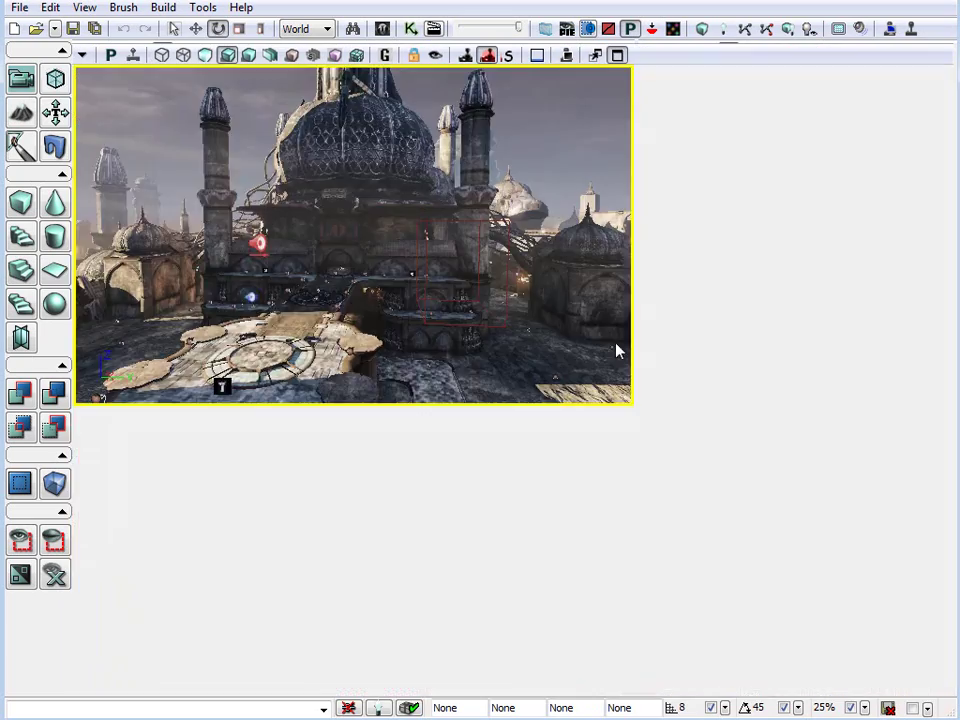
pyautogui.moveTo(566, 430); pyautogui.dragTo(595, 420, button='right')
pyautogui.click(617, 55)
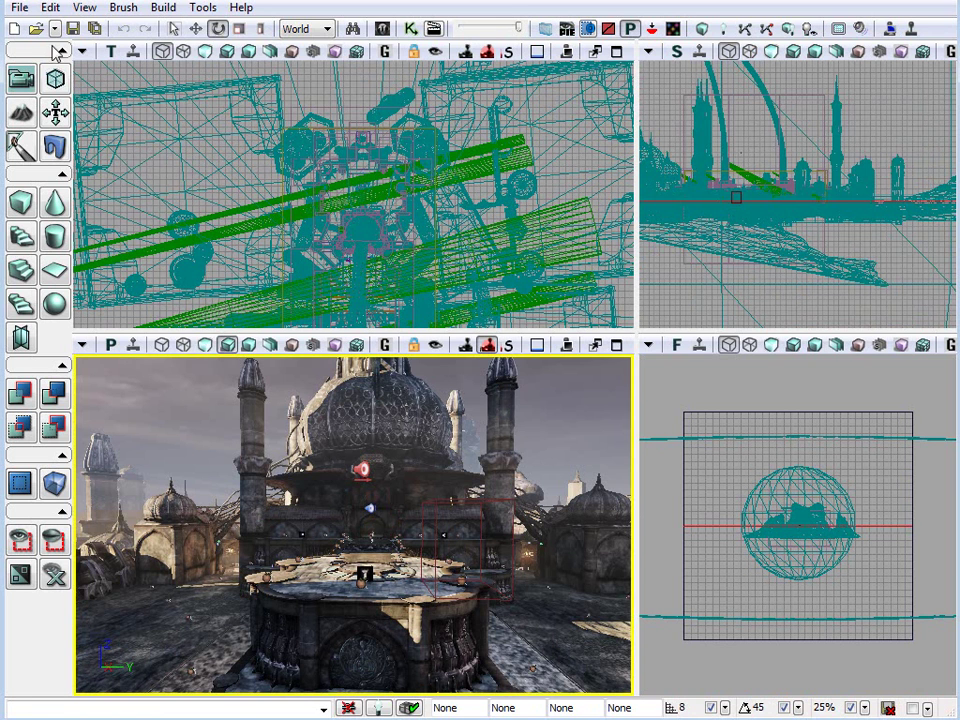
# - Change the viewport configuration to 1x1 Horizontal Split and maximize the perspective viewport facing the domed building
pyautogui.click(84, 7)
pyautogui.moveTo(155, 513)
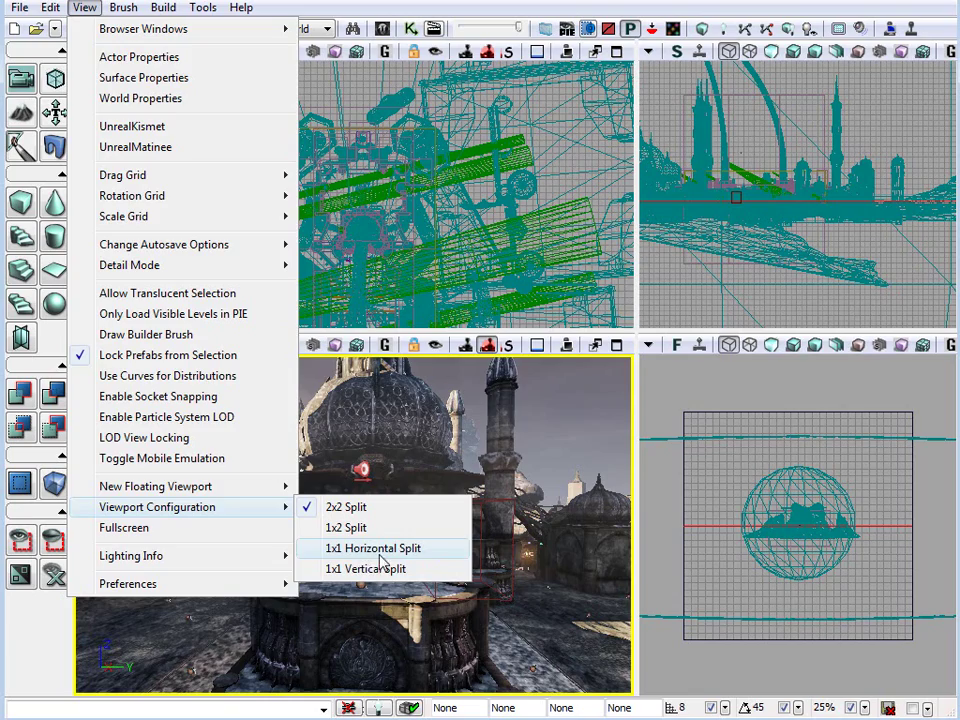
pyautogui.click(373, 548)
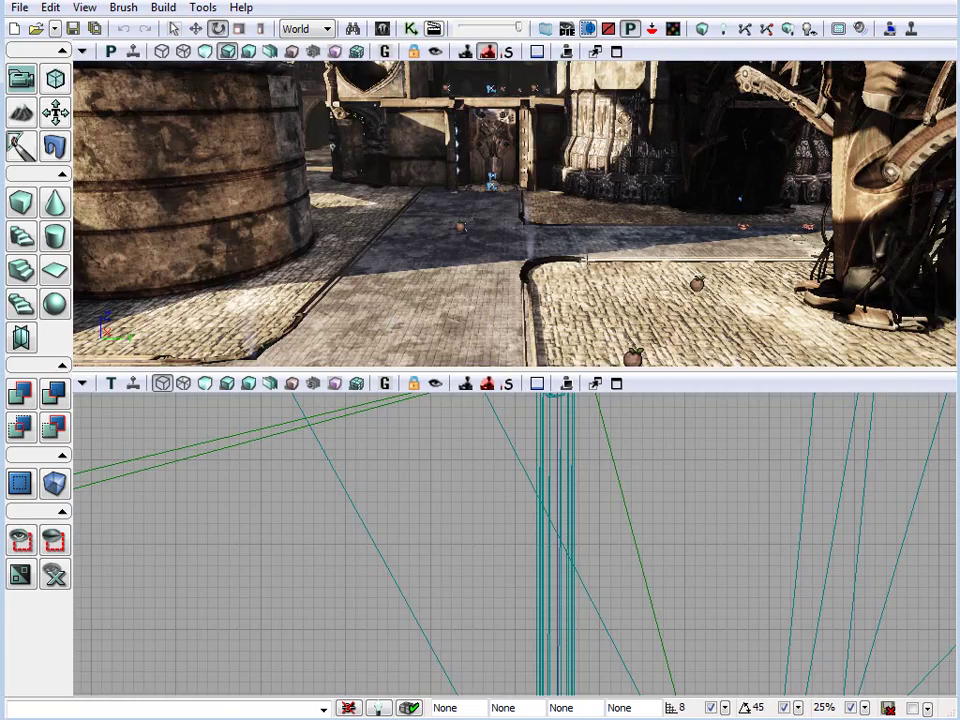
pyautogui.moveTo(587, 261); pyautogui.dragTo(587, 150, button='right')
pyautogui.moveTo(582, 499)
pyautogui.mouseDown(button='right')
pyautogui.moveTo(561, 510)
pyautogui.moveTo(577, 496)
pyautogui.mouseUp(button='right')
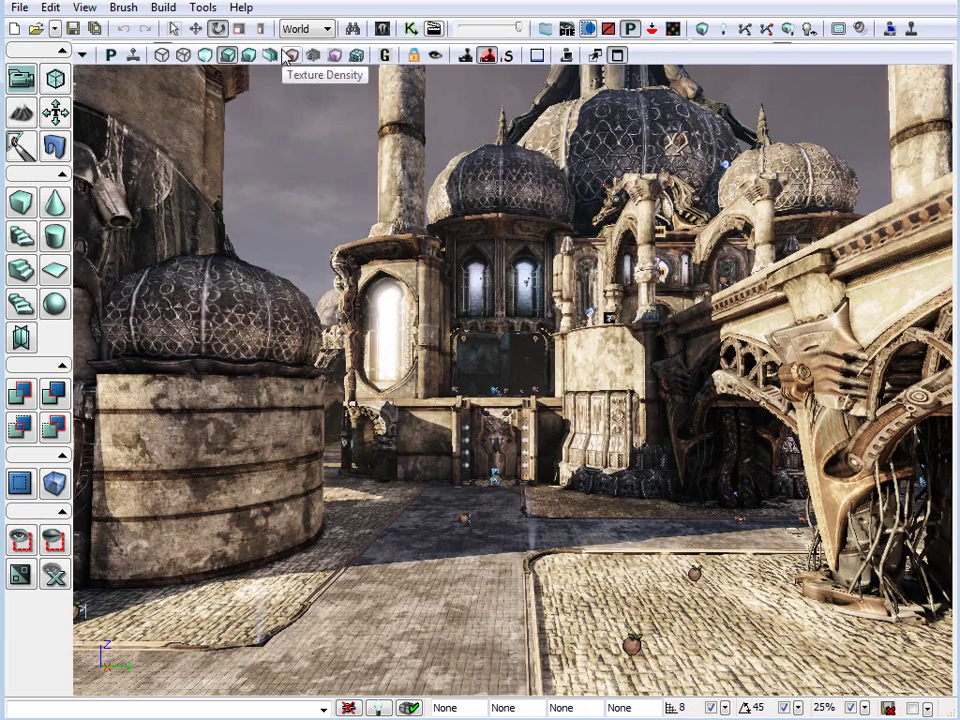
pyautogui.click(616, 55)
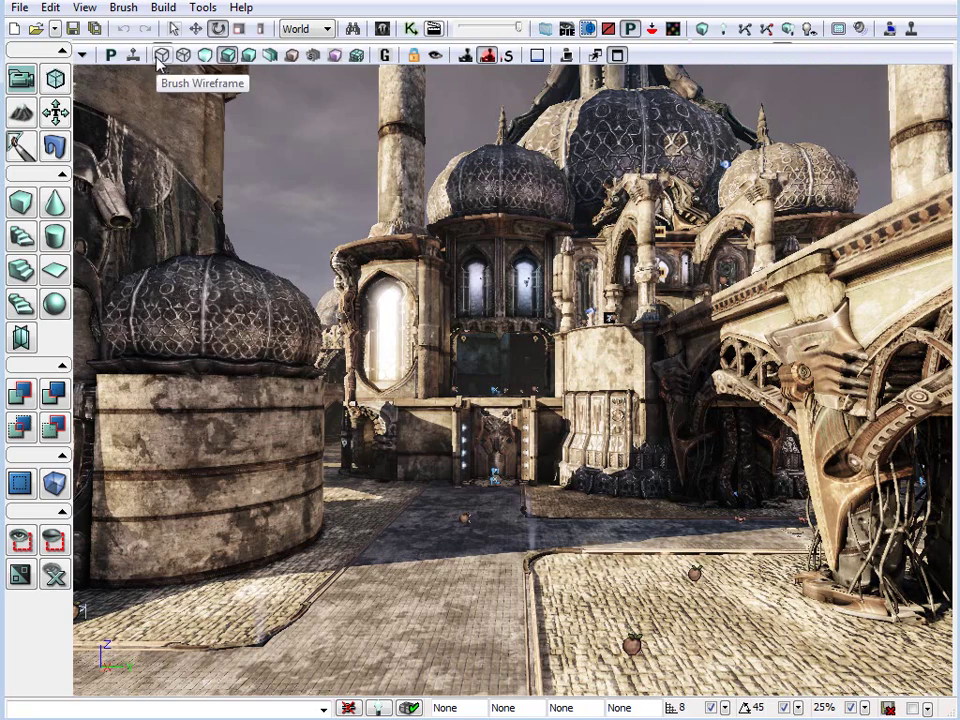
# - Examine the scene in the Brush Wireframe, Wireframe, Unlit, Lit and Lighting Only view modes
pyautogui.click(161, 56)
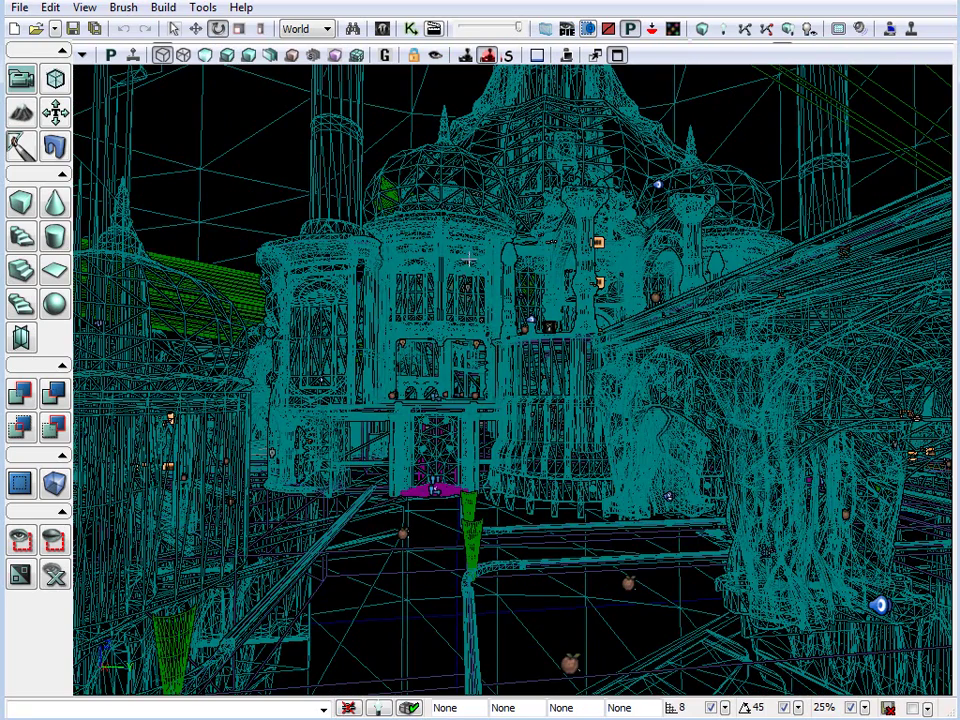
pyautogui.click(183, 55)
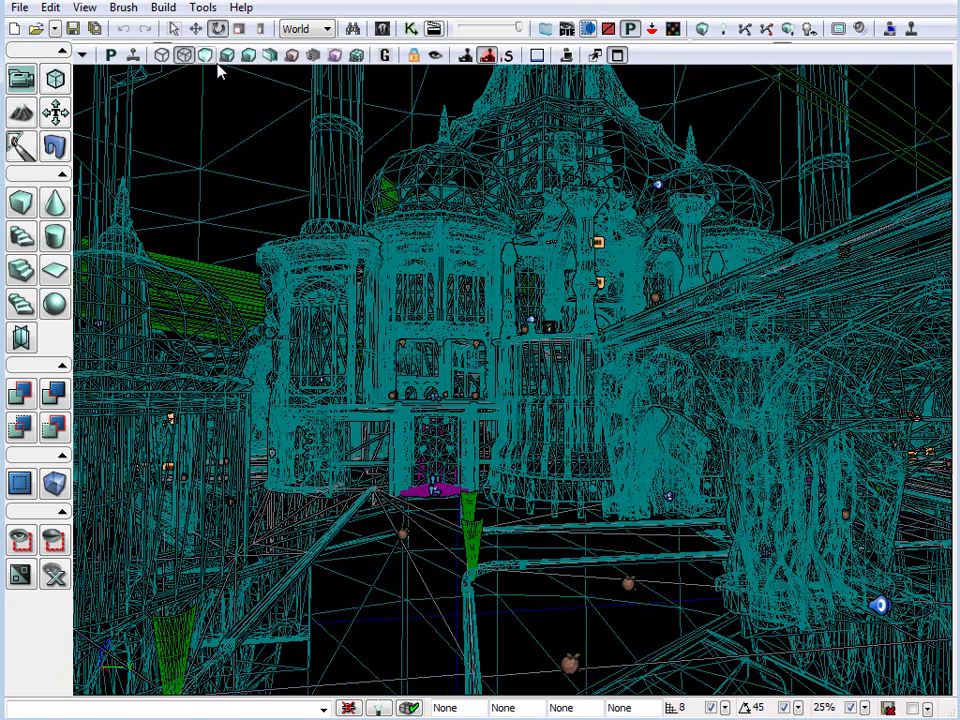
pyautogui.click(205, 55)
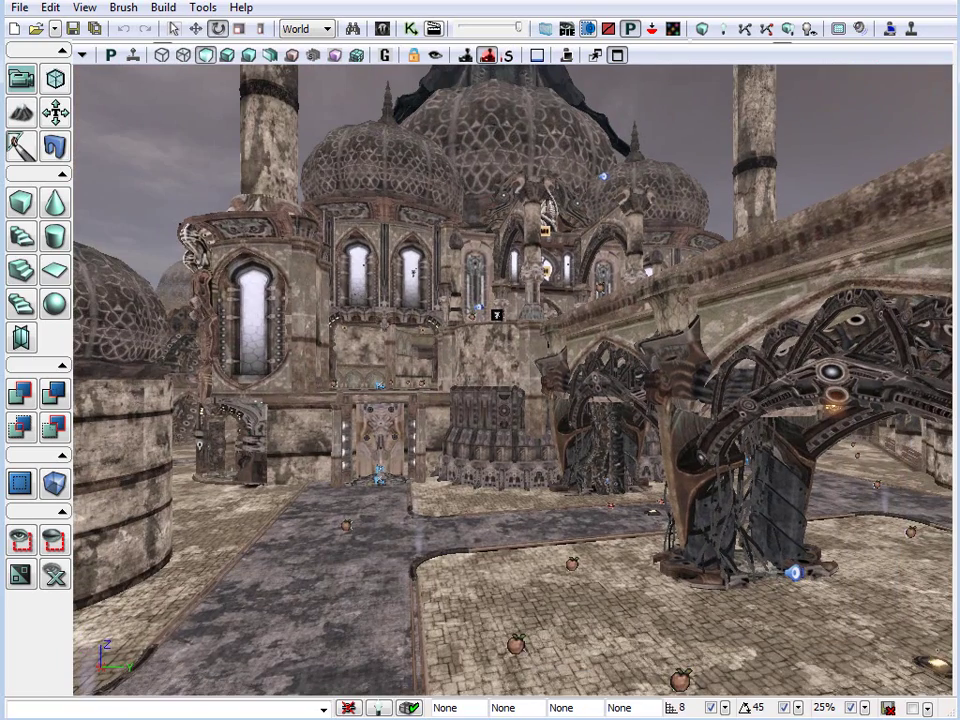
pyautogui.click(227, 55)
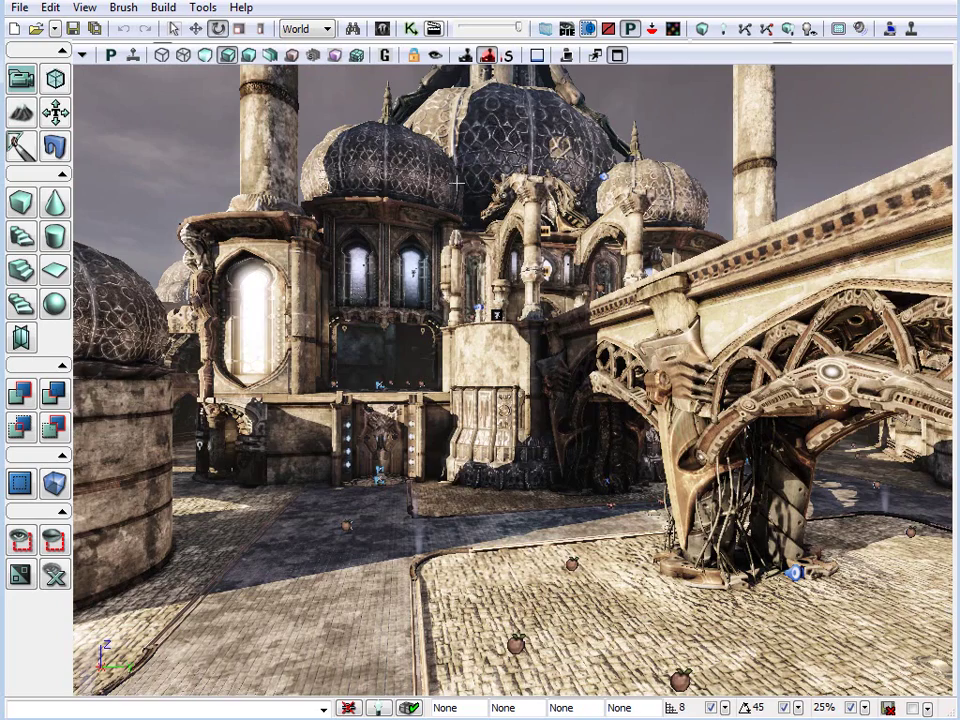
pyautogui.click(248, 55)
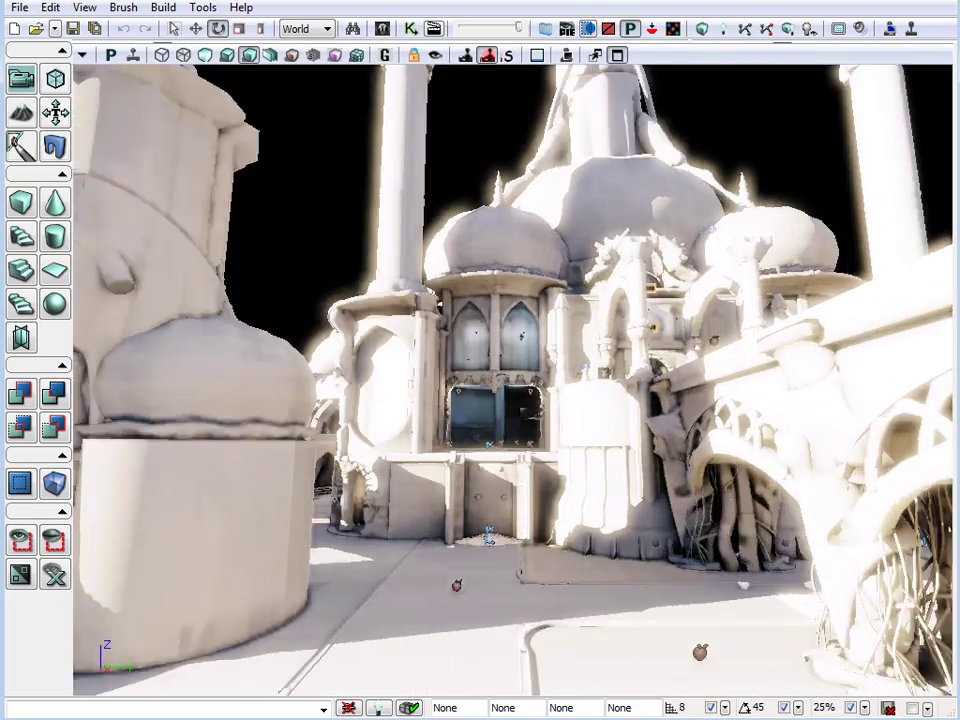
pyautogui.moveTo(512, 380); pyautogui.dragTo(417, 400, button='right')
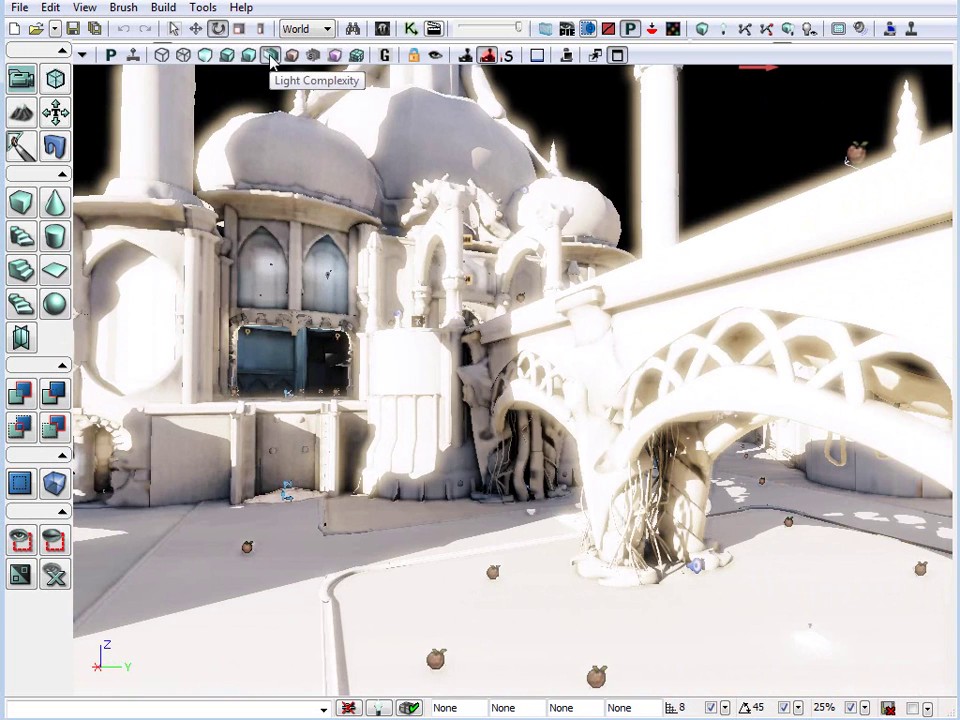
# - Examine the scene in the Light Complexity, Texture Density, Shader Complexity and Lightmap Density view modes
pyautogui.click(270, 56)
pyautogui.click(292, 55)
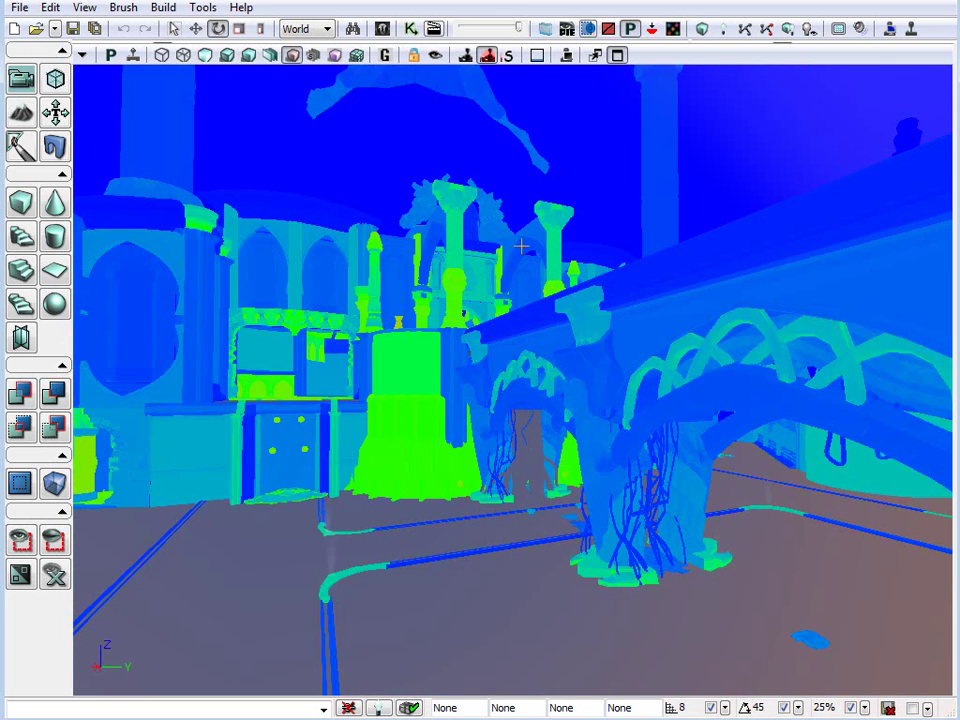
pyautogui.click(313, 55)
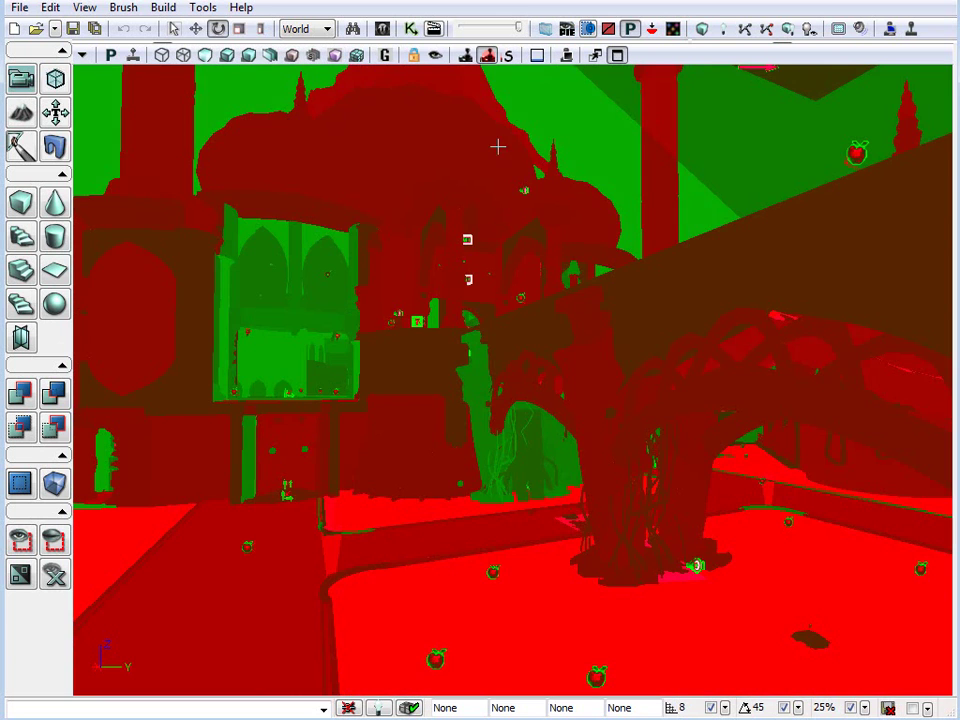
pyautogui.click(335, 55)
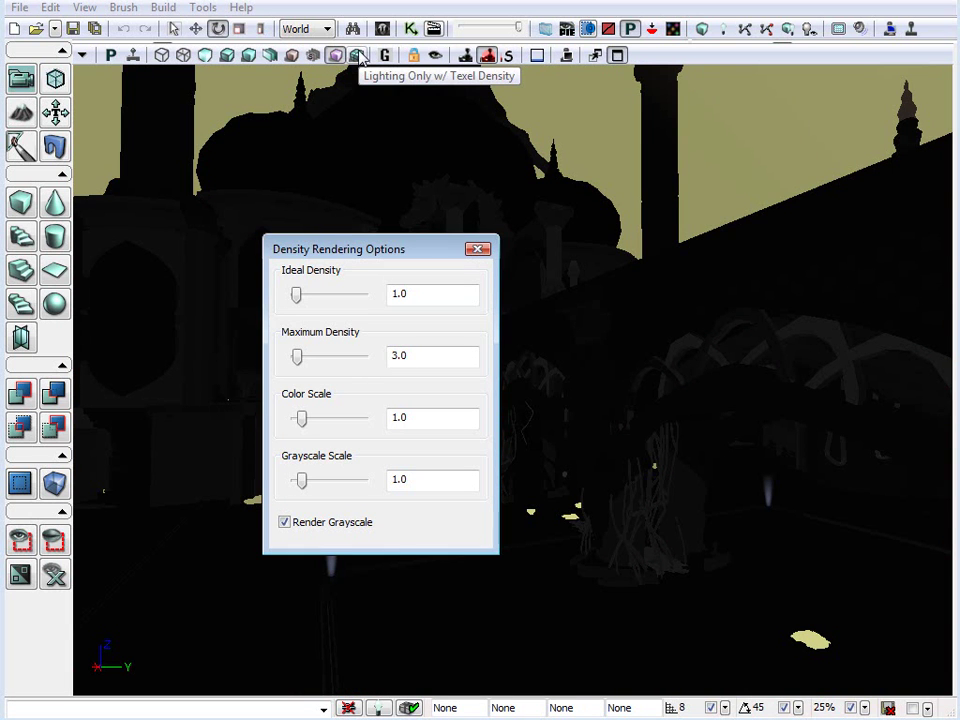
# - Examine the scene in the Lighting Only w/ Texel Density view mode, then switch to the Lighting Only view
pyautogui.click(358, 55)
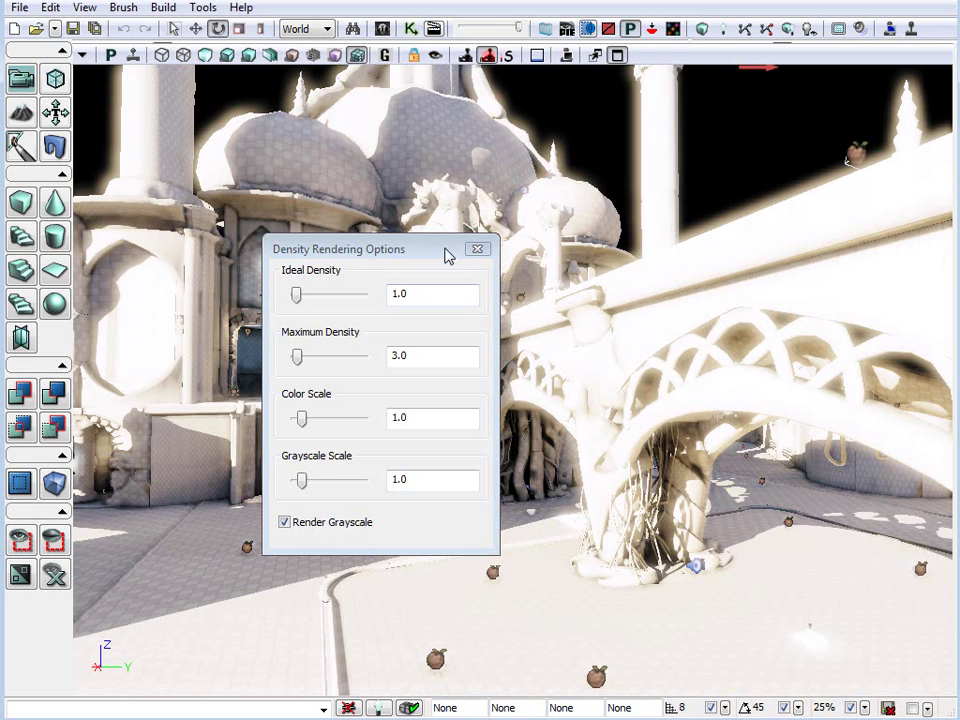
pyautogui.click(230, 63)
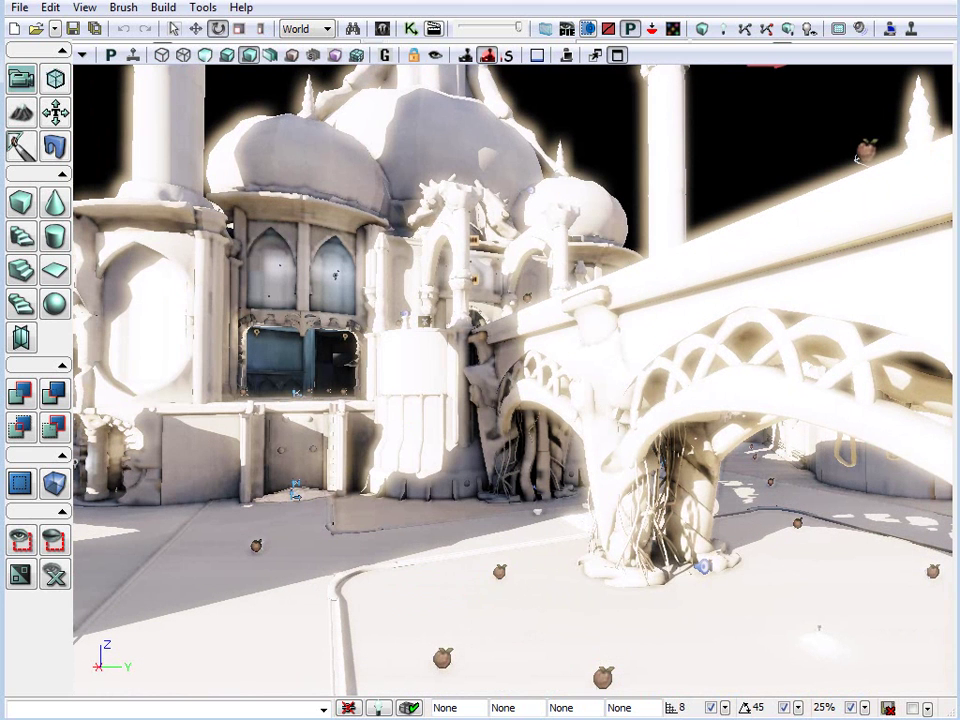
# - Turn on real-time rendering, return the viewport to the Lit view mode and look around the temple courtyard
pyautogui.click(133, 55)
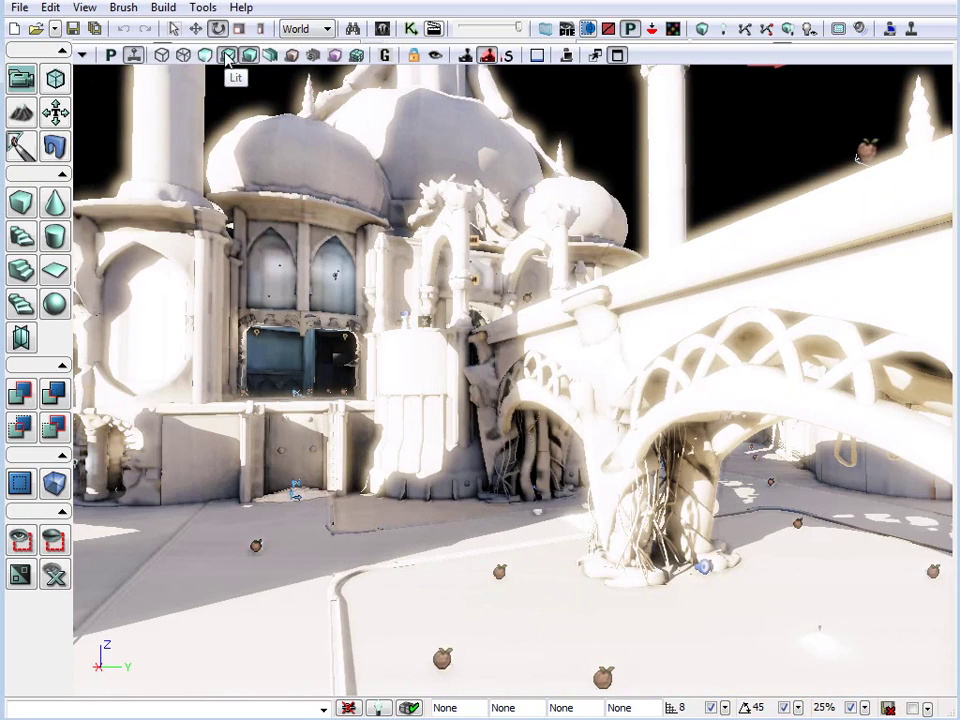
pyautogui.click(227, 55)
pyautogui.moveTo(345, 314); pyautogui.dragTo(333, 371)
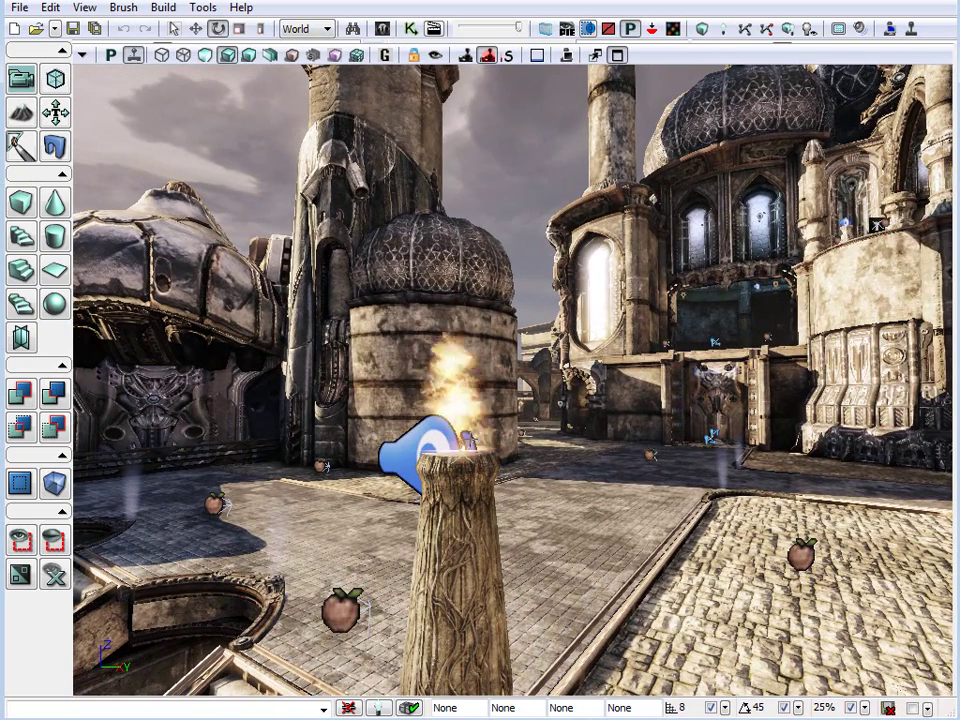
pyautogui.moveTo(183, 484); pyautogui.dragTo(650, 490)
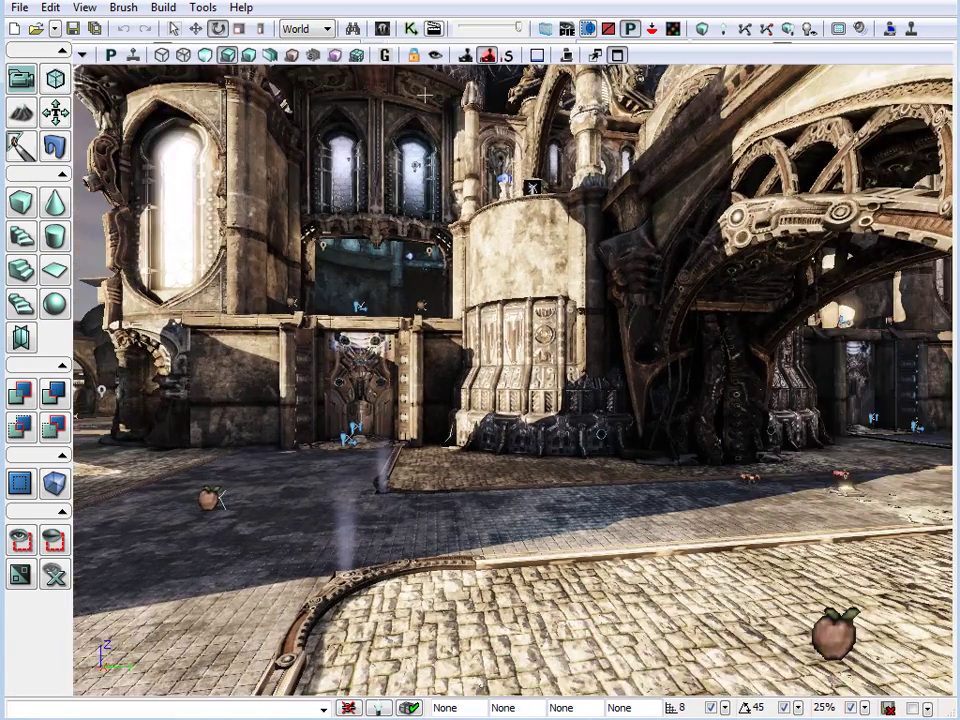
# - Compare the courtyard with Game View switched on and off, looking at the archway and temple facade
pyautogui.click(385, 55)
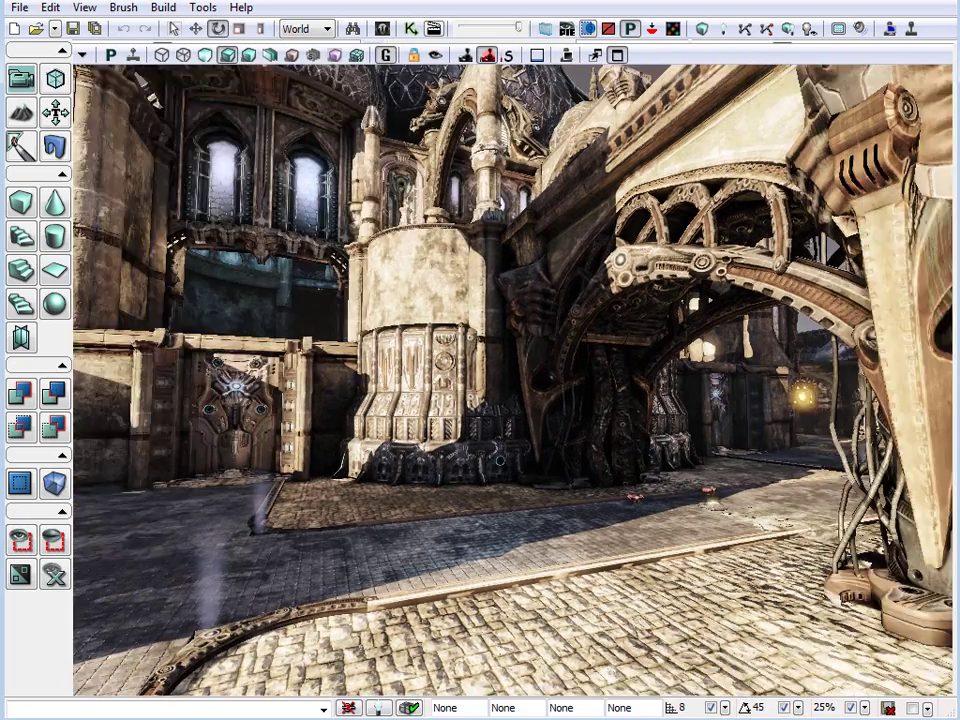
pyautogui.moveTo(342, 407); pyautogui.dragTo(385, 395)
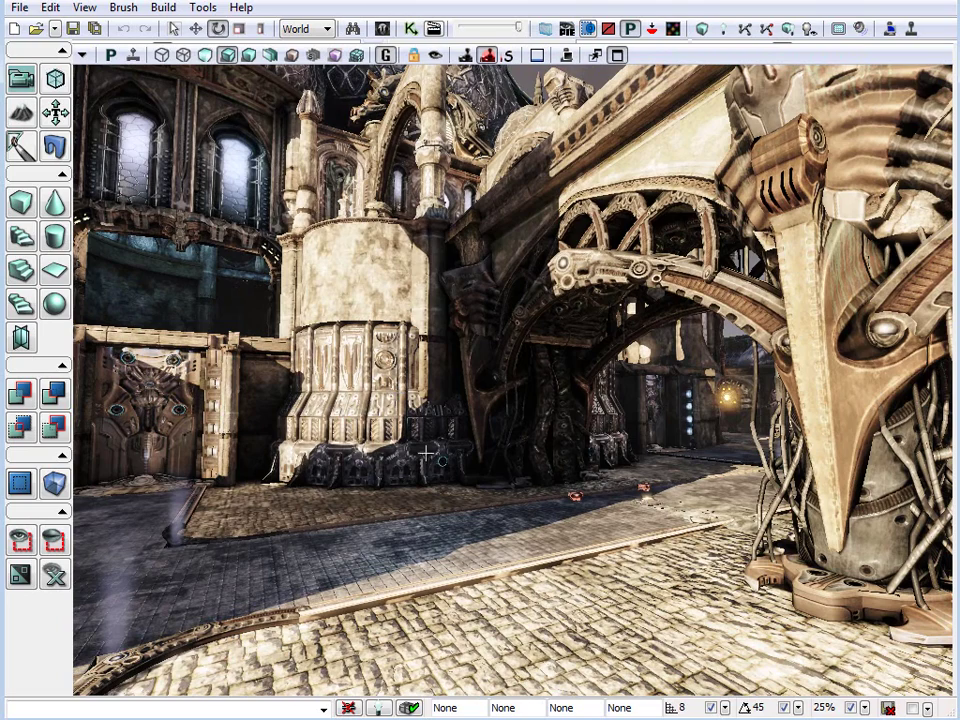
pyautogui.moveTo(426, 454); pyautogui.dragTo(540, 437, button='right')
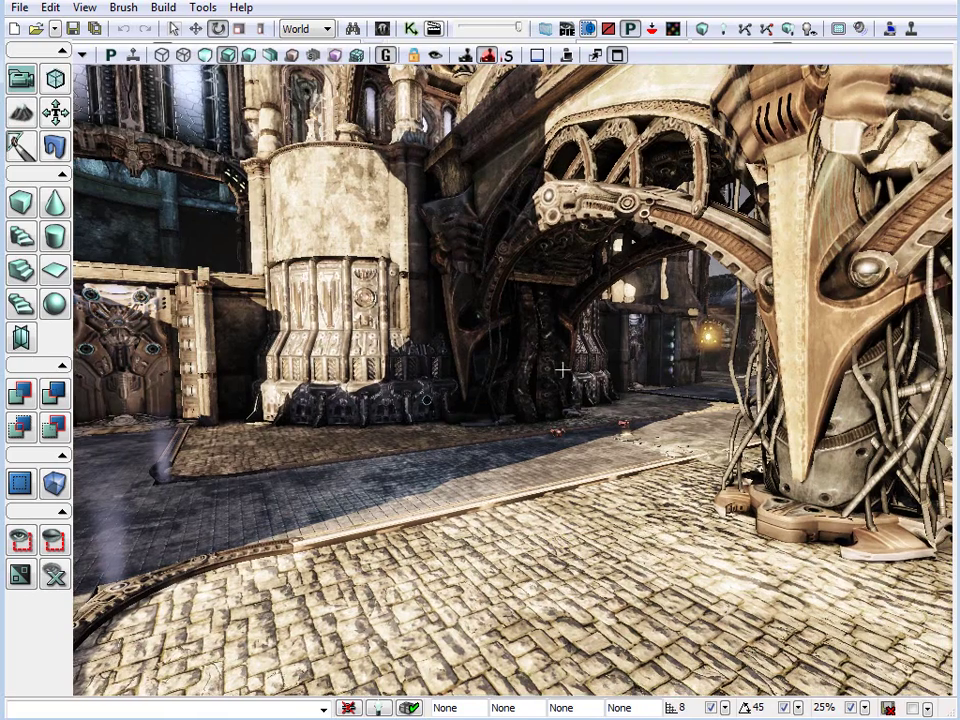
pyautogui.press('g')
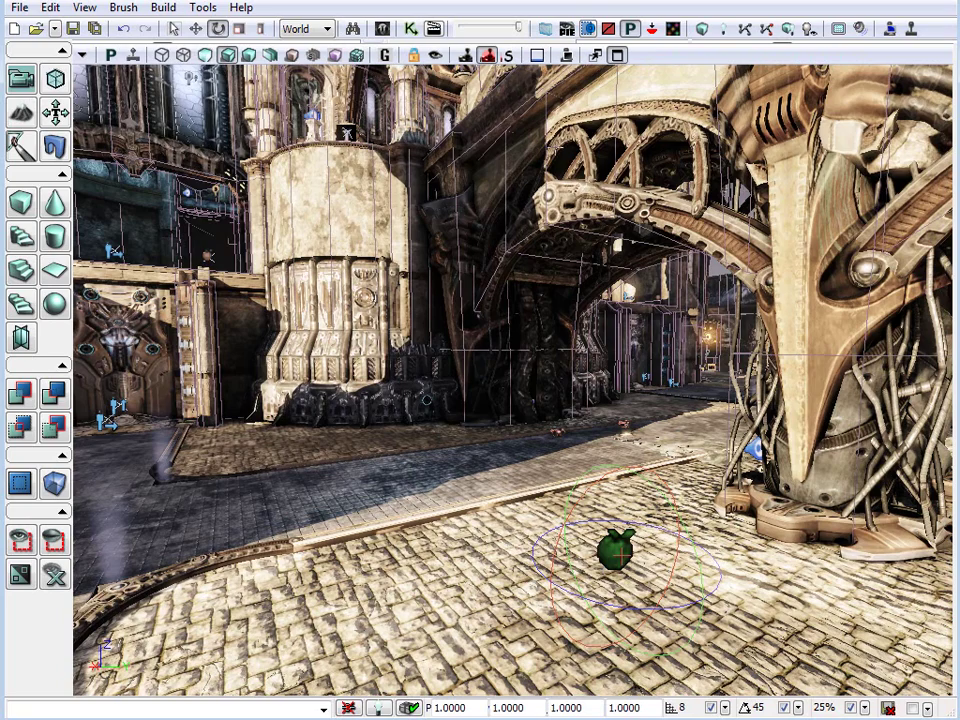
pyautogui.click(389, 57)
pyautogui.moveTo(567, 395); pyautogui.dragTo(595, 285, button='right')
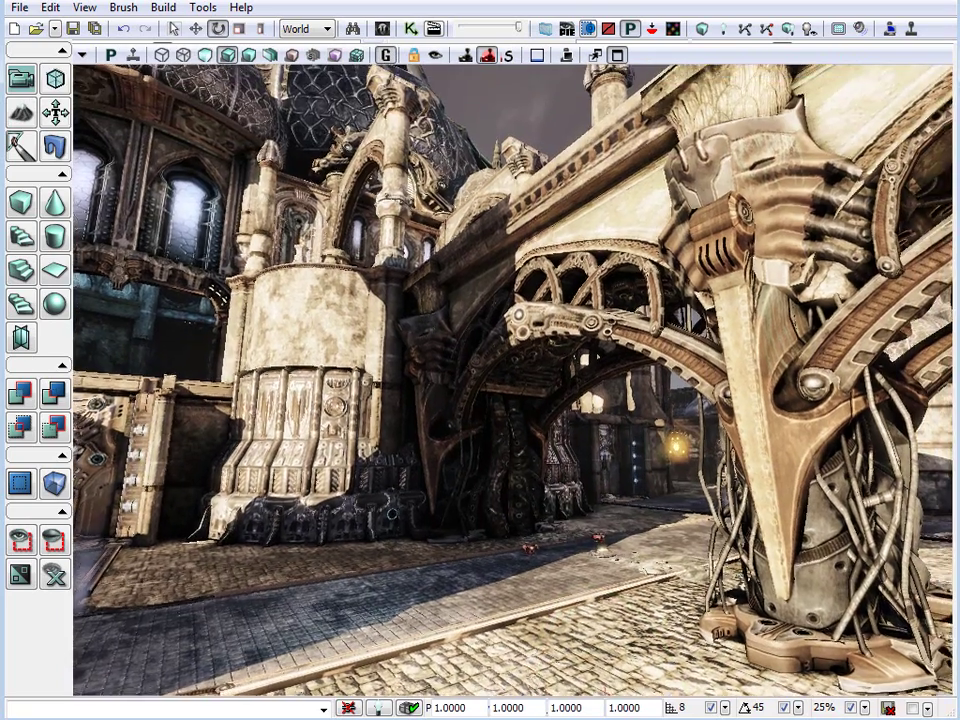
pyautogui.moveTo(604, 425); pyautogui.dragTo(611, 411, button='right')
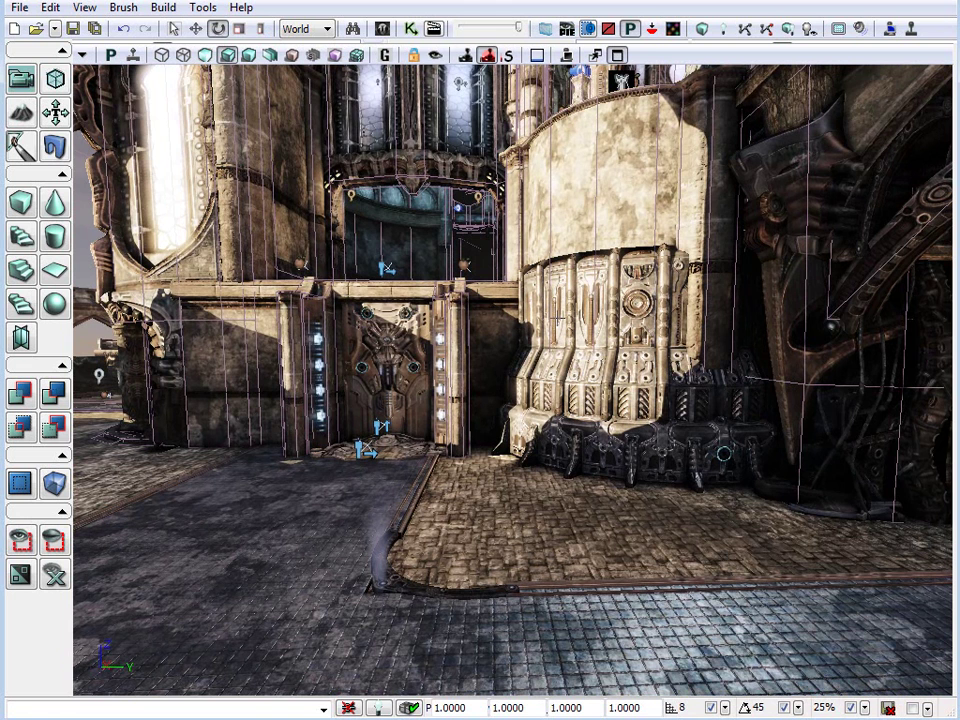
pyautogui.click(539, 60)
pyautogui.click(538, 60)
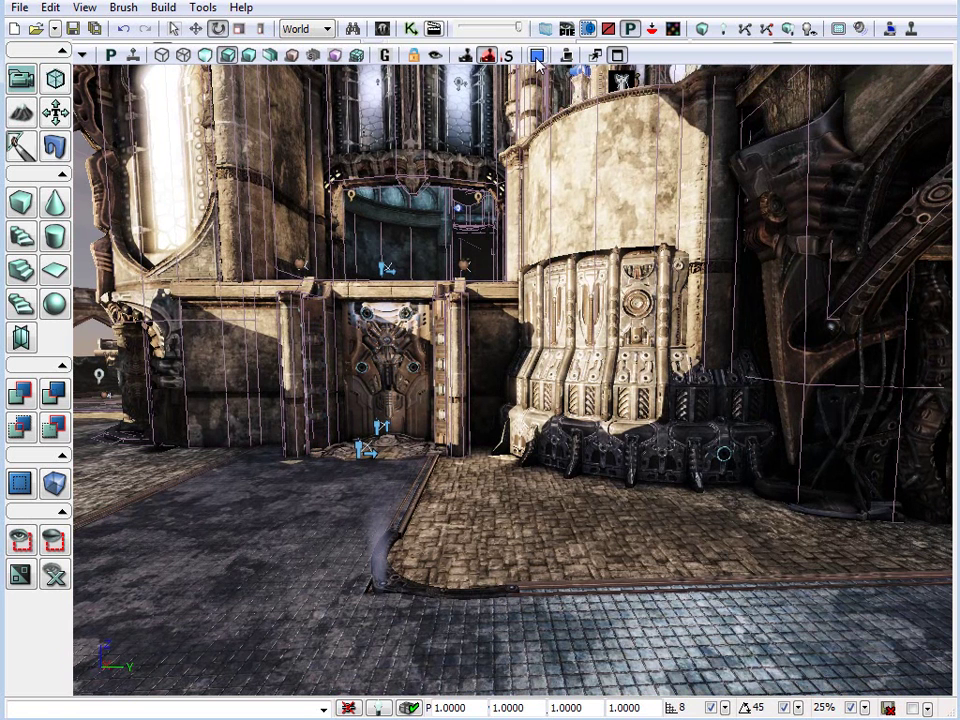
pyautogui.click(590, 92)
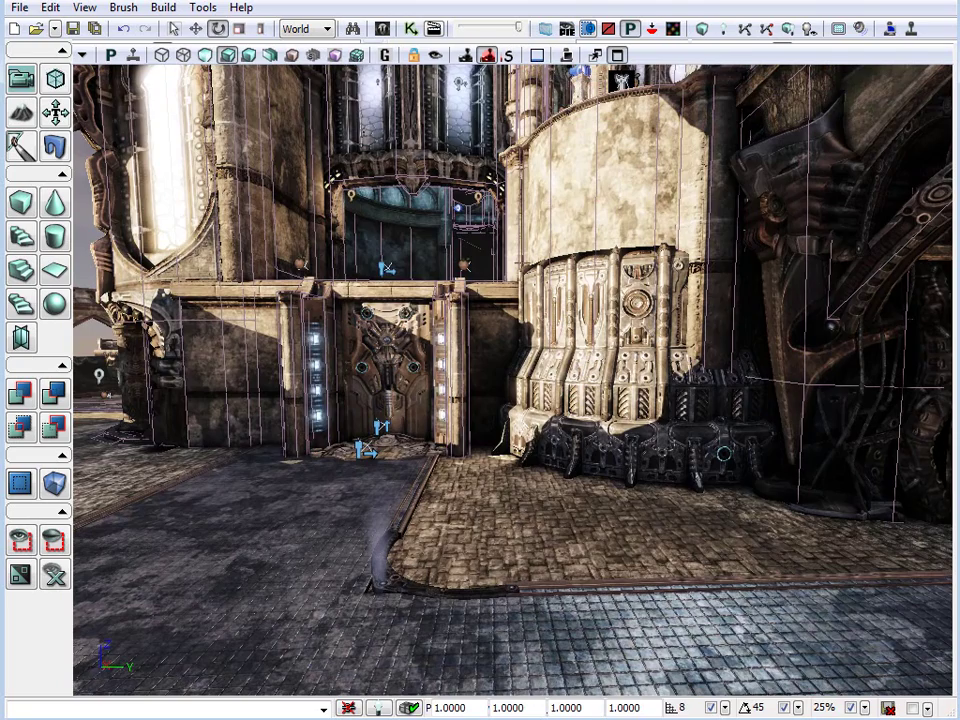
# - Play the level in the viewport from the courtyard, step backward briefly and end the play session
pyautogui.moveTo(540, 360); pyautogui.dragTo(480, 430)
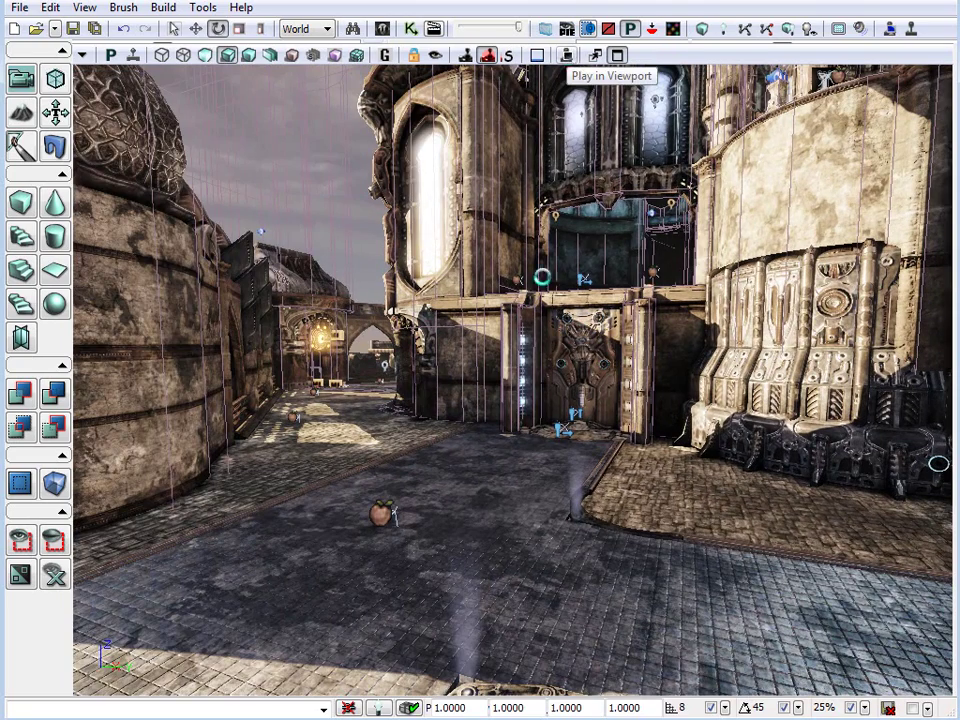
pyautogui.click(567, 56)
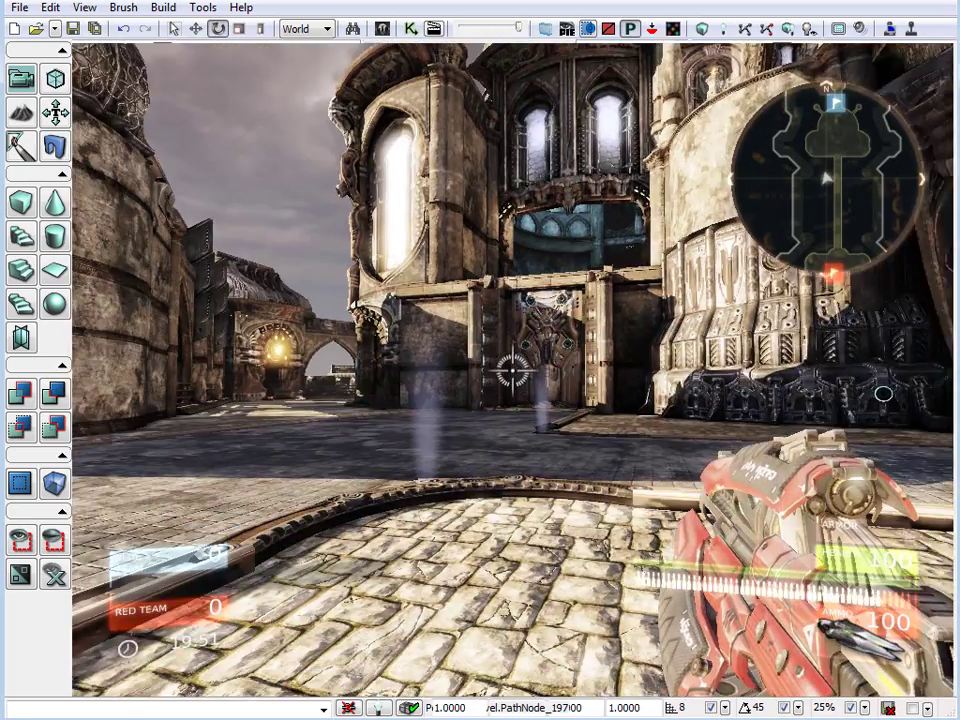
pyautogui.press('s')
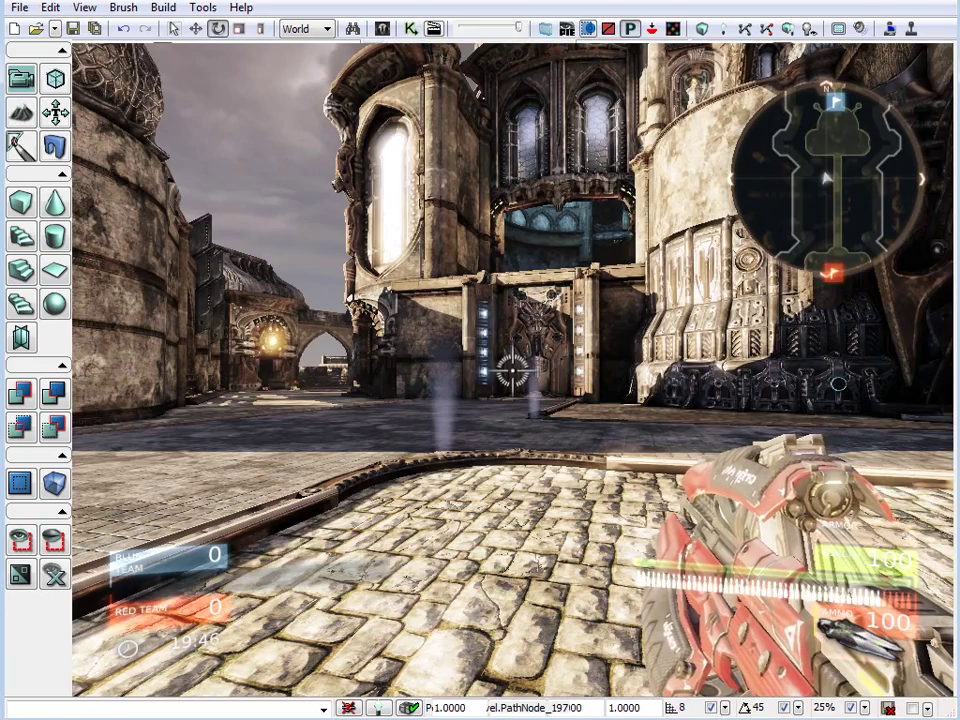
pyautogui.press('Escape')
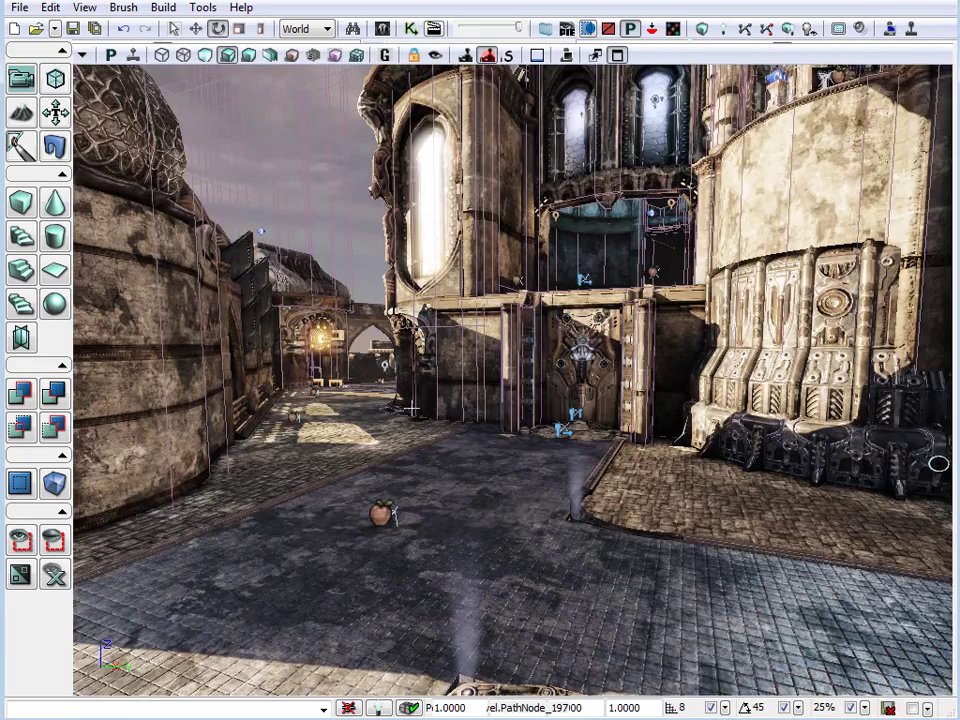
# - Examine the list of Show flags in the perspective viewport's options from the temple courtyard, leaving the settings as they are
pyautogui.moveTo(412, 408); pyautogui.dragTo(521, 415, button='right')
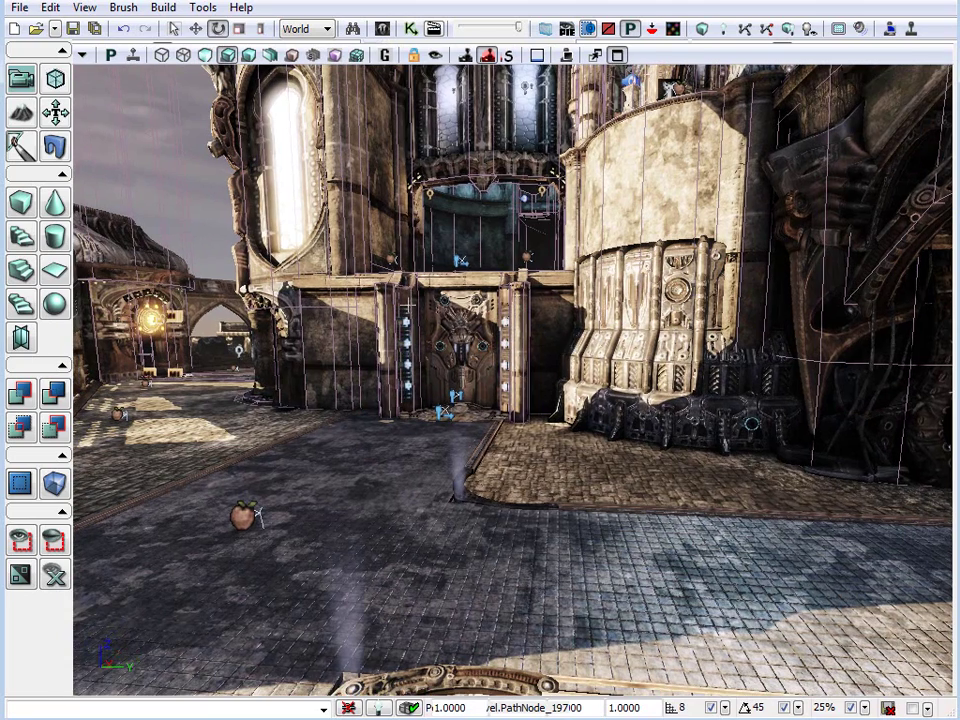
pyautogui.moveTo(409, 304); pyautogui.dragTo(370, 245)
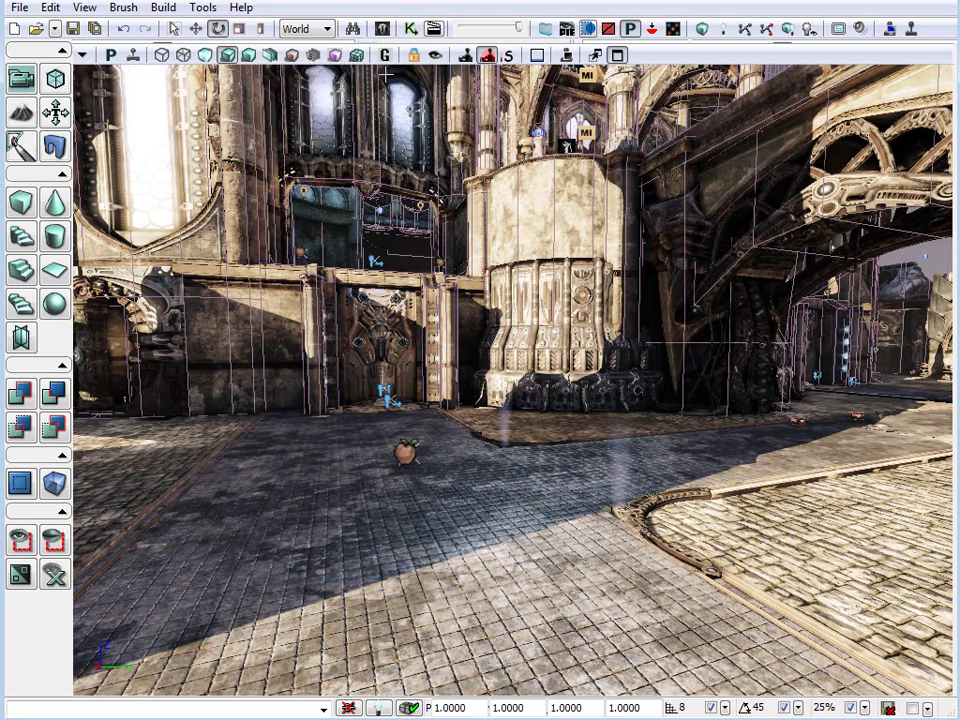
pyautogui.click(84, 55)
pyautogui.moveTo(133, 64)
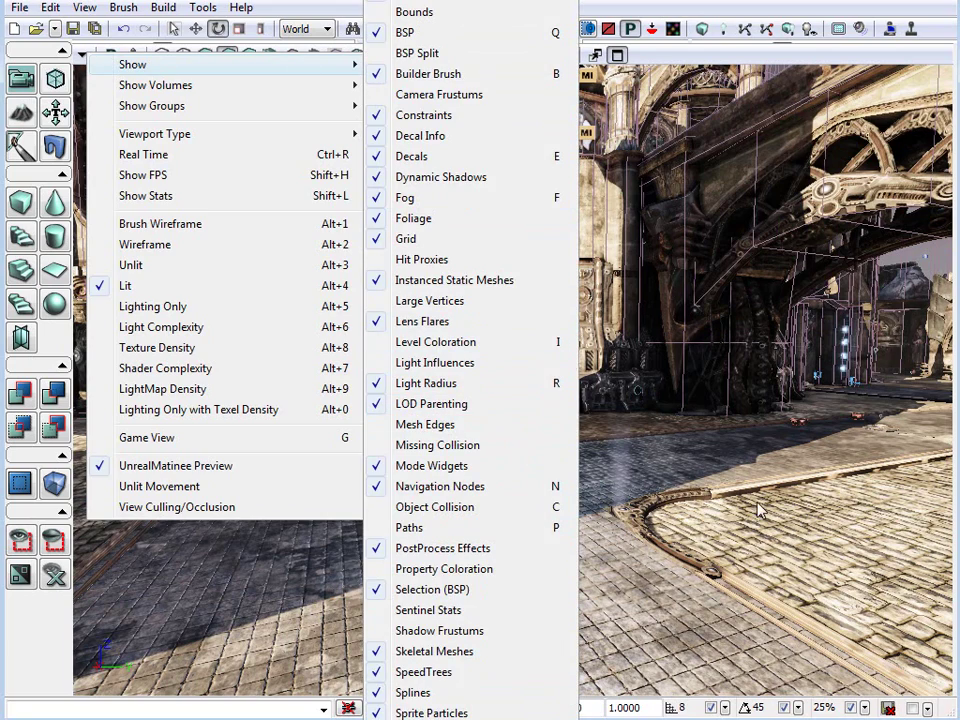
pyautogui.click(645, 384)
pyautogui.moveTo(645, 384); pyautogui.dragTo(708, 440)
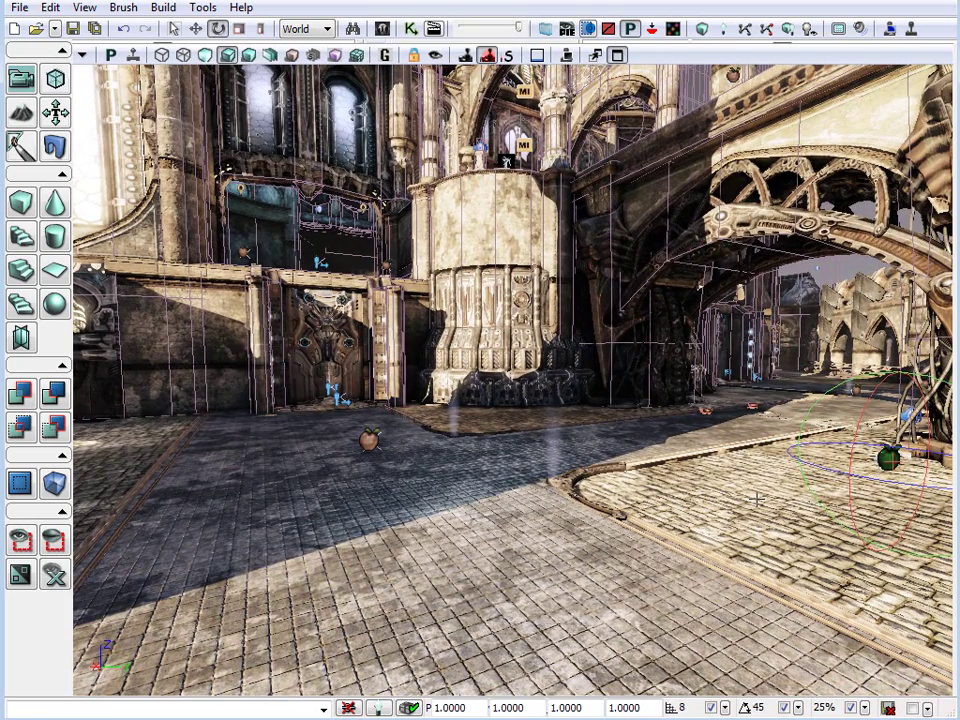